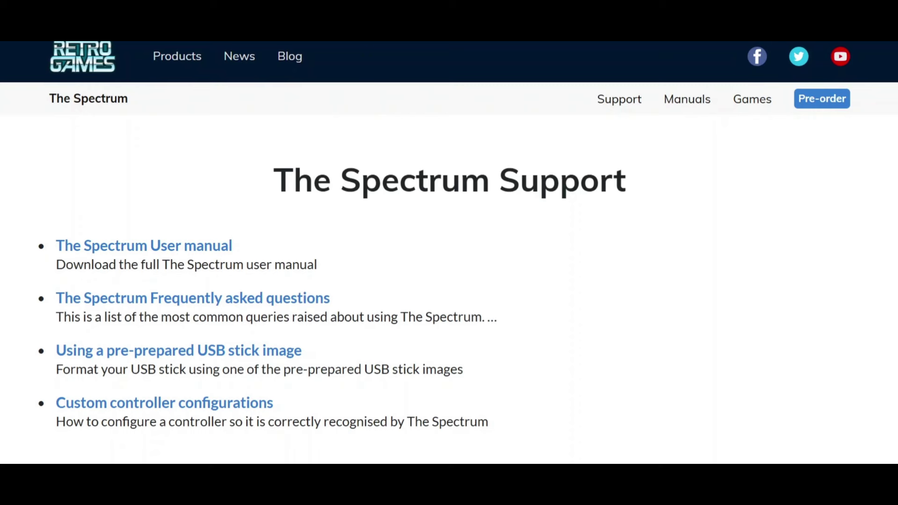
# - Open the 'The Spectrum User manual' PDF link lower on the Retro Games support page
pyautogui.scroll(-2, 449, 234)
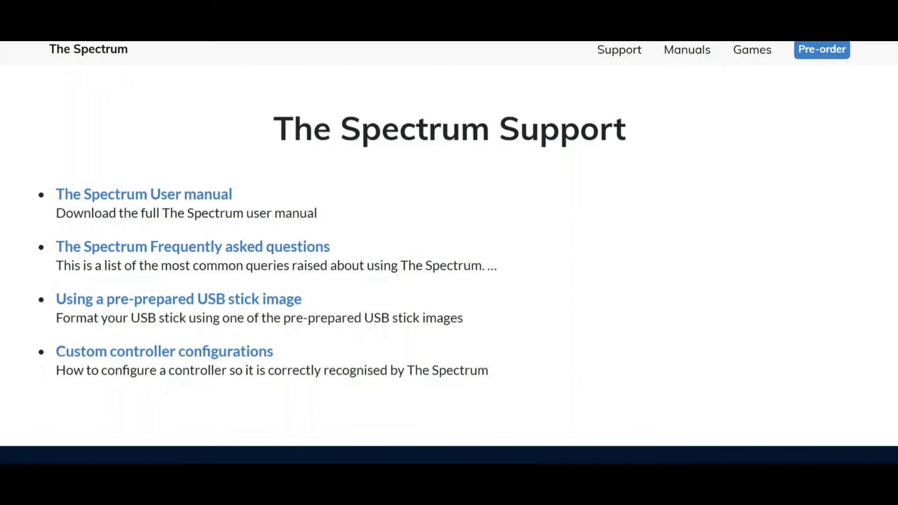
pyautogui.scroll(-1, 449, 252)
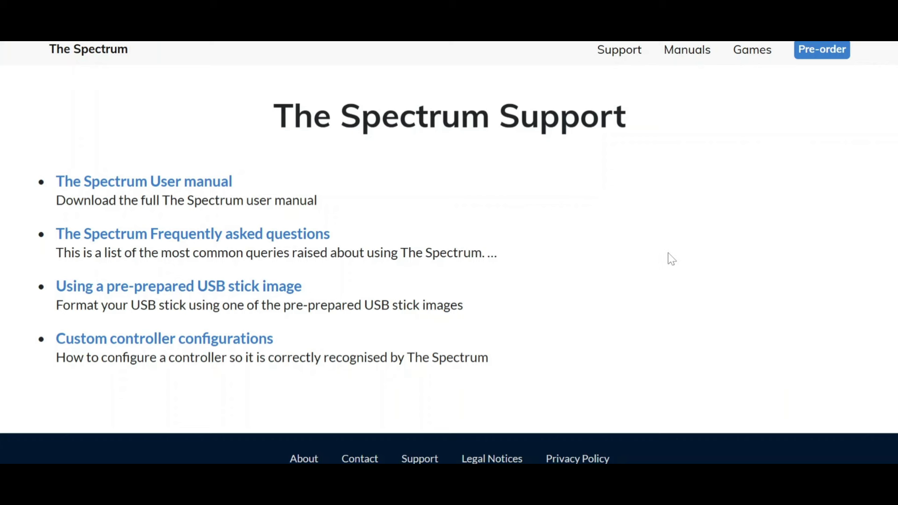
pyautogui.click(199, 184)
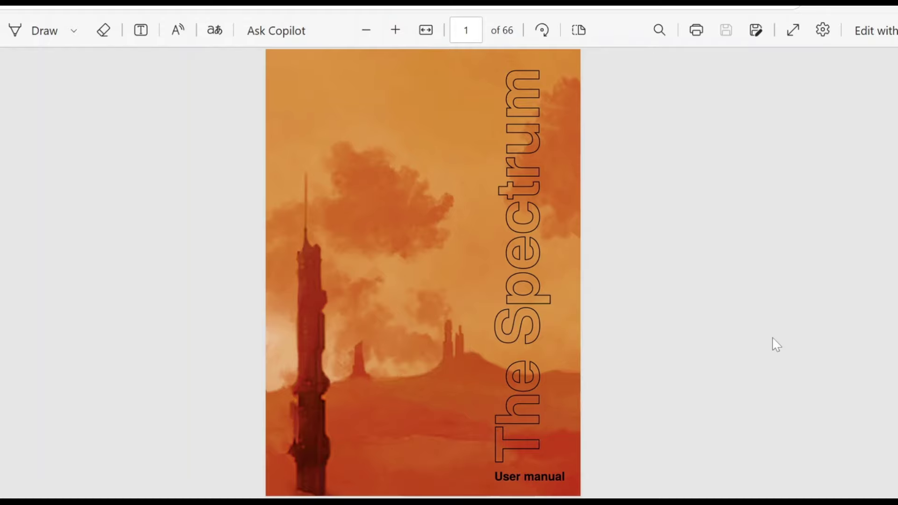
# - Scroll the manual from the cover past contents and setup to page 13, 'The game carousel'
pyautogui.scroll(-10, 776, 344)
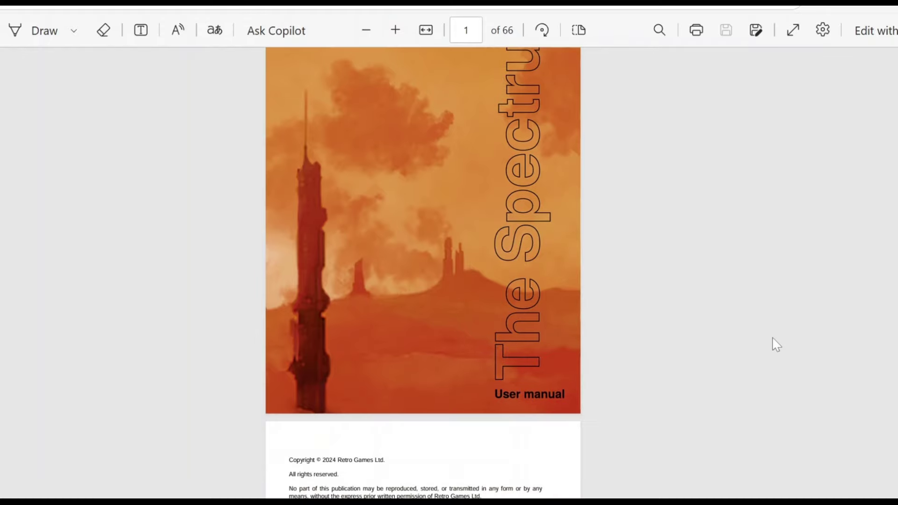
pyautogui.scroll(-10, 776, 345)
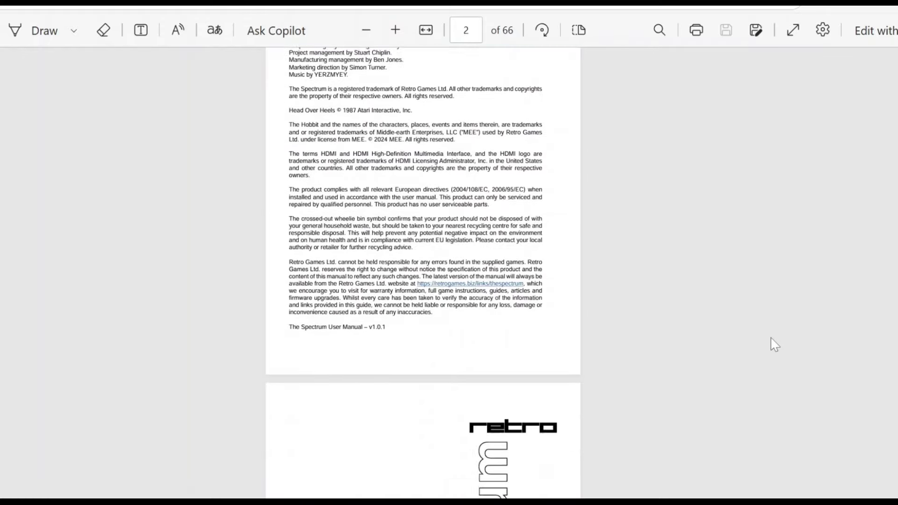
pyautogui.scroll(-4, 771, 335)
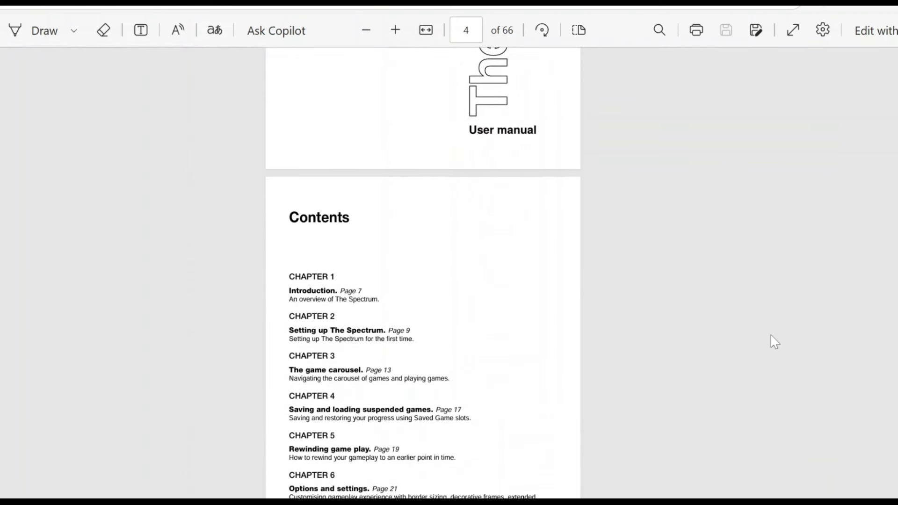
pyautogui.scroll(-12, 771, 335)
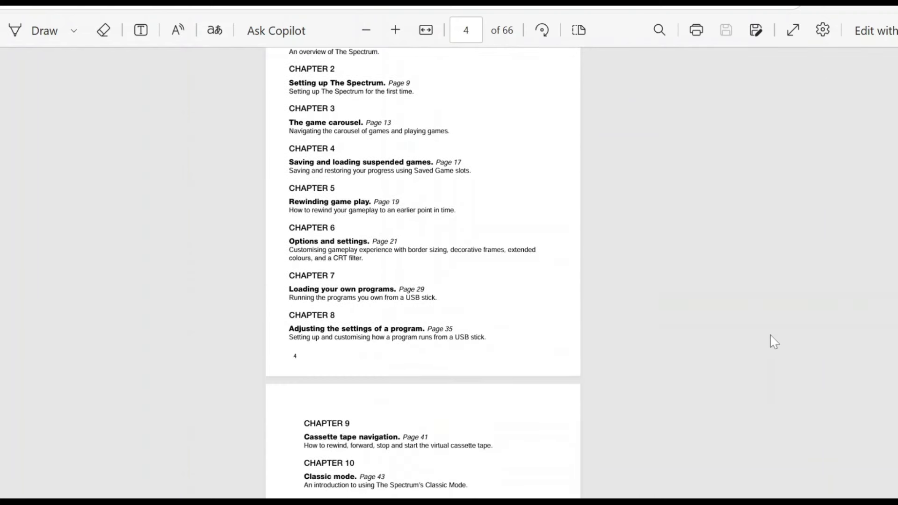
pyautogui.scroll(-5, 778, 335)
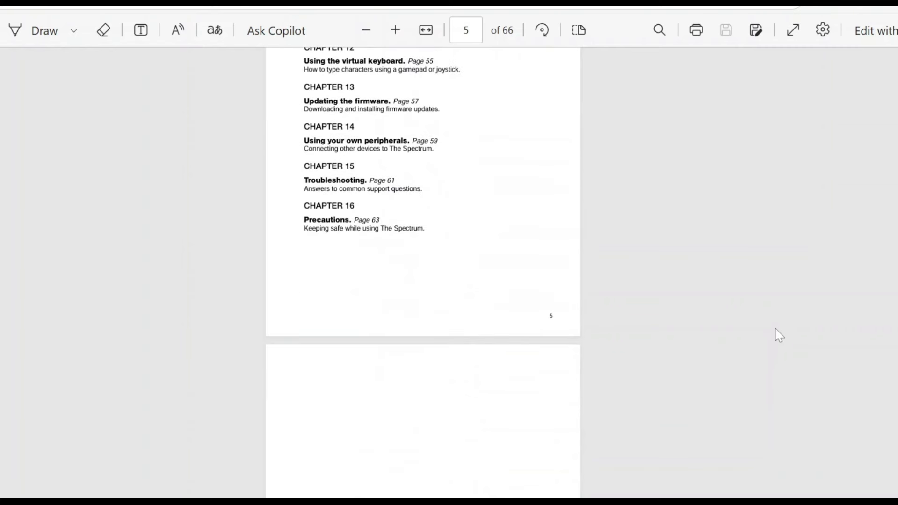
pyautogui.scroll(-10, 774, 335)
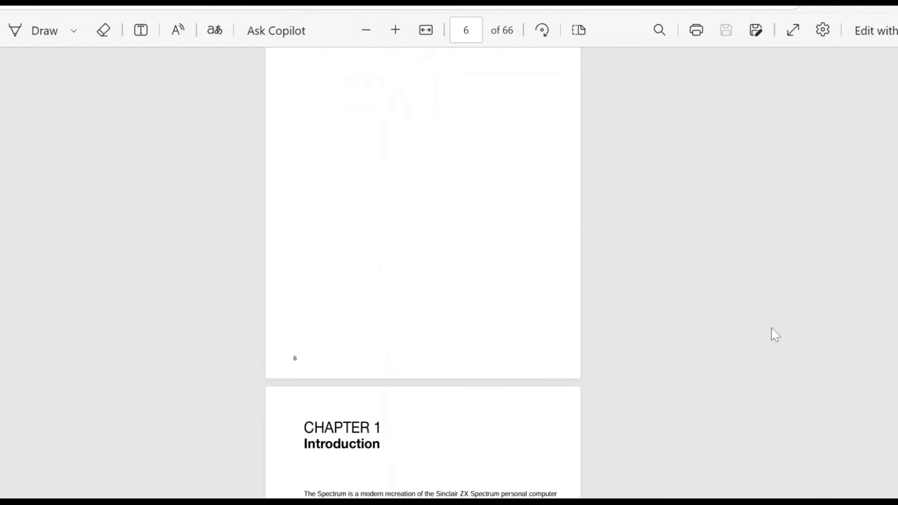
pyautogui.scroll(-5, 772, 335)
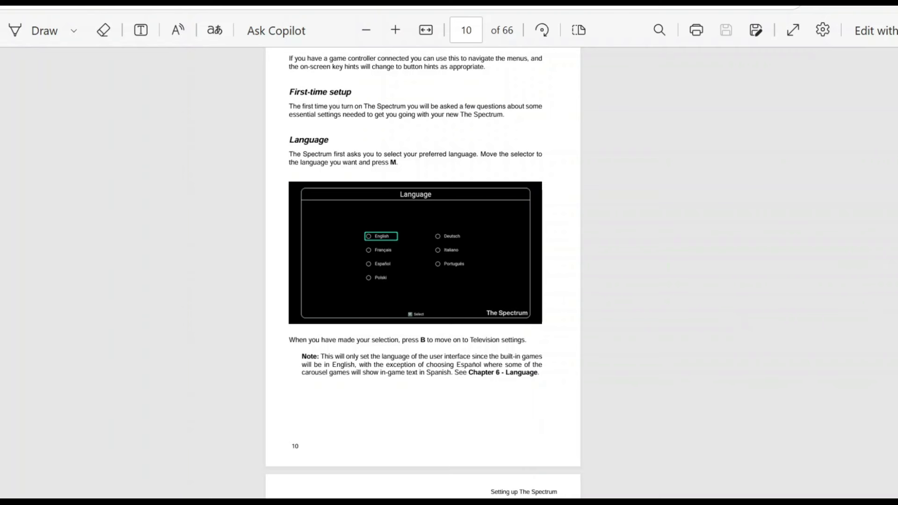
pyautogui.scroll(-10, 423, 271)
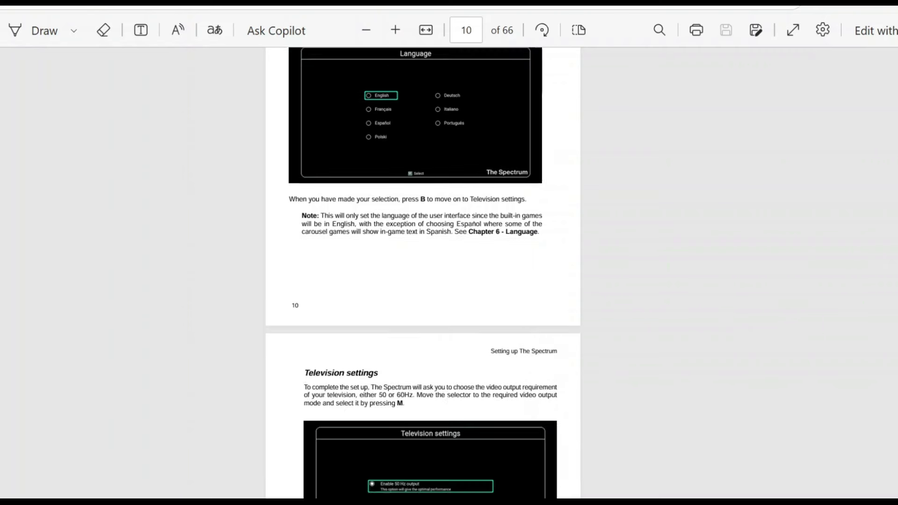
pyautogui.scroll(3, 423, 271)
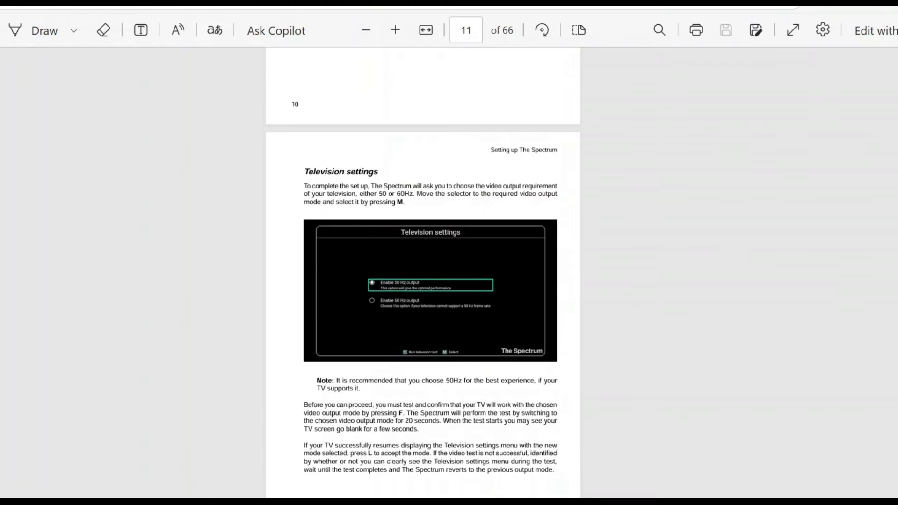
pyautogui.scroll(-2, 423, 272)
pyautogui.scroll(-15, 422, 271)
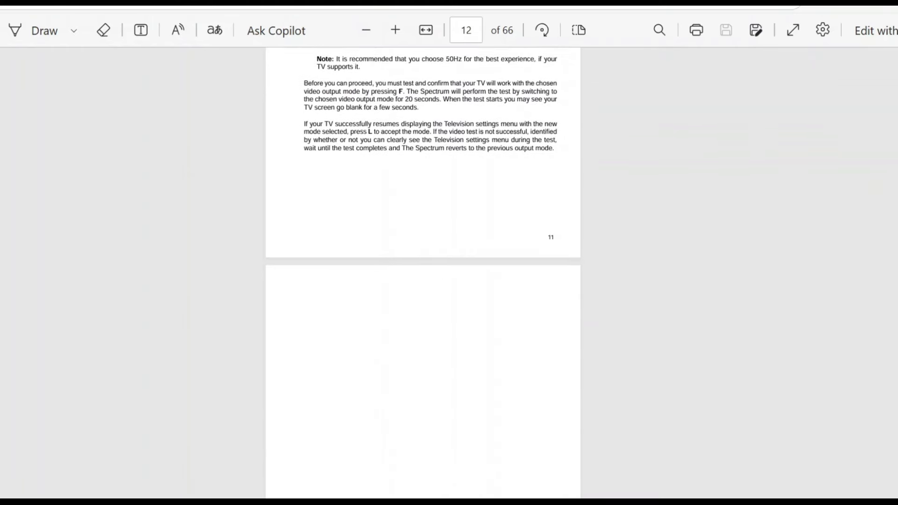
pyautogui.scroll(-3, 423, 271)
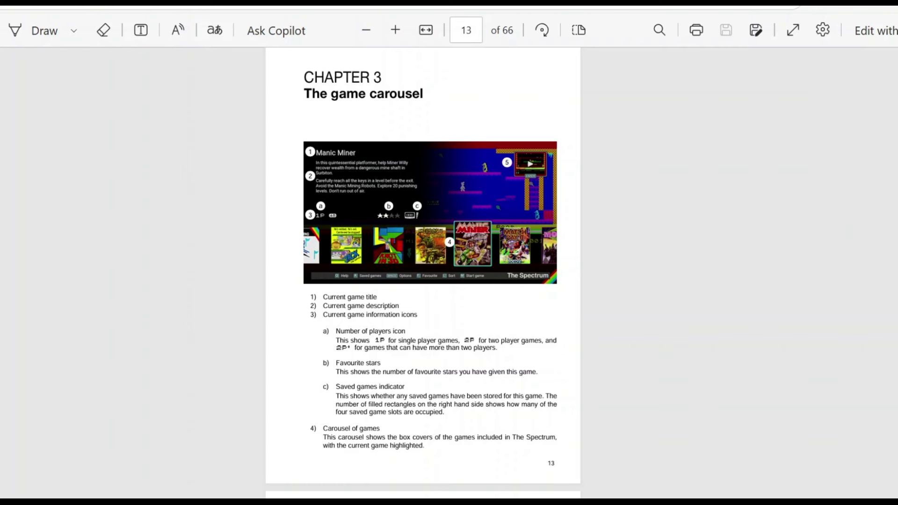
# - Scroll through Chapters 4–5 to page 22's Chapter 6 'Display options' table
pyautogui.scroll(-20, 422, 272)
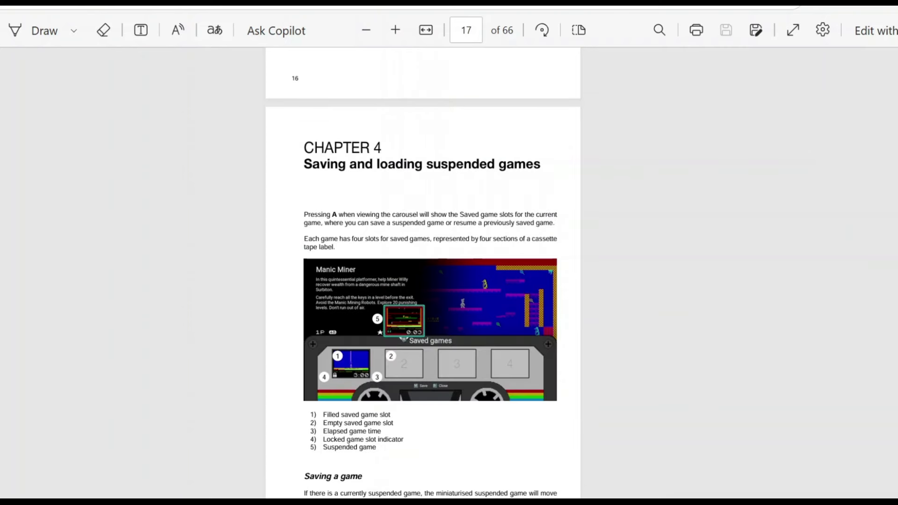
pyautogui.scroll(-20, 422, 272)
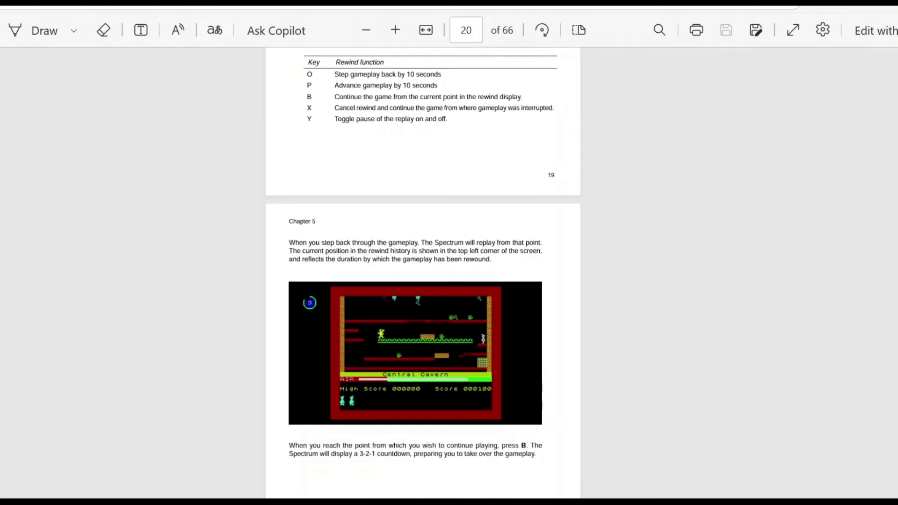
pyautogui.scroll(-6, 423, 271)
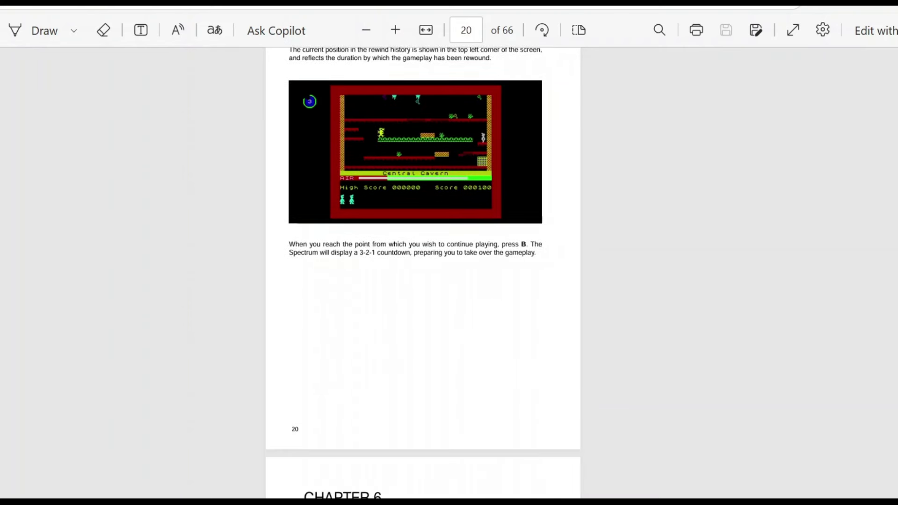
pyautogui.scroll(-2, 423, 271)
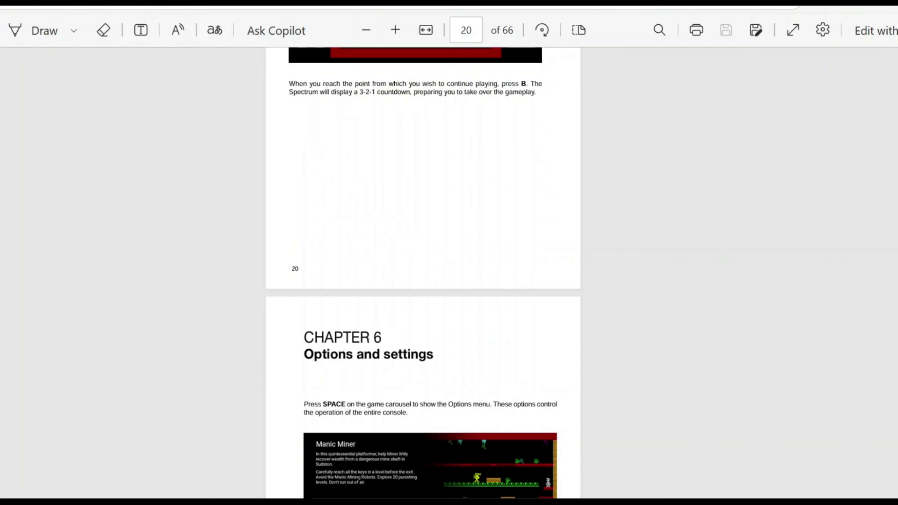
pyautogui.scroll(-4, 422, 271)
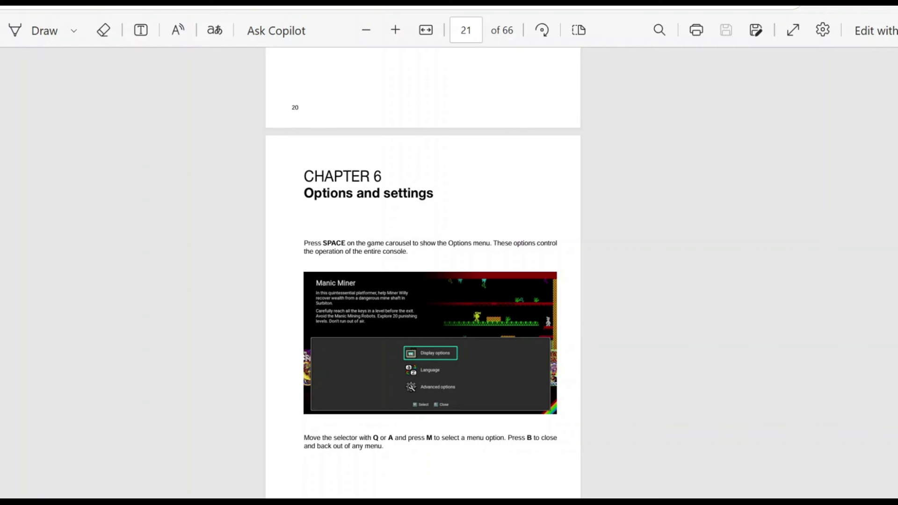
pyautogui.scroll(-8, 422, 271)
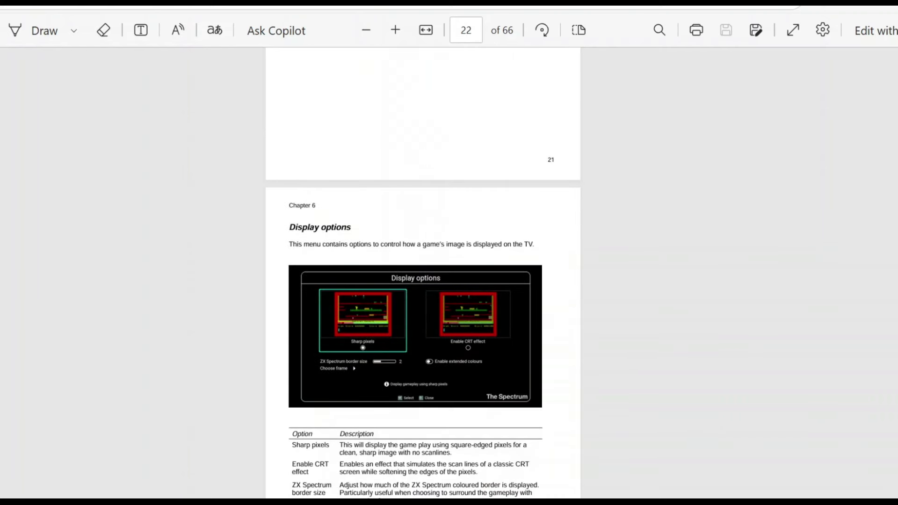
pyautogui.scroll(-1, 423, 272)
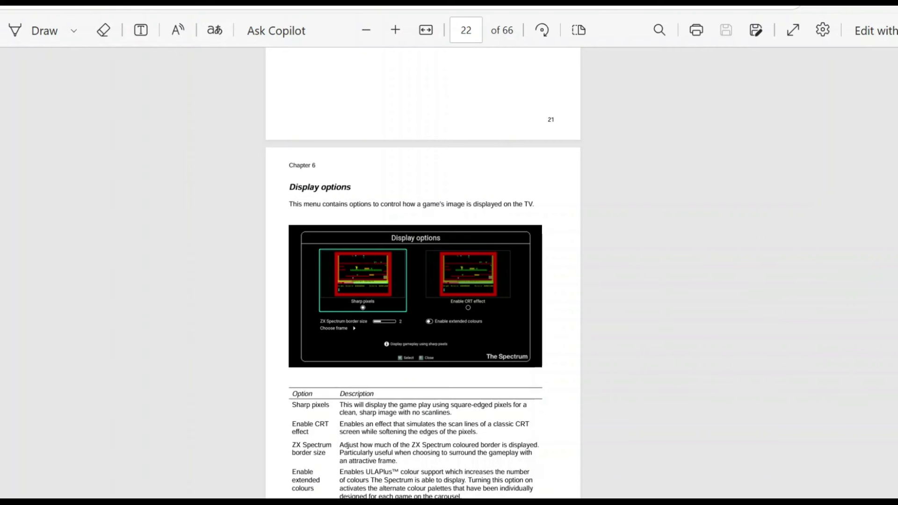
pyautogui.scroll(-2, 423, 271)
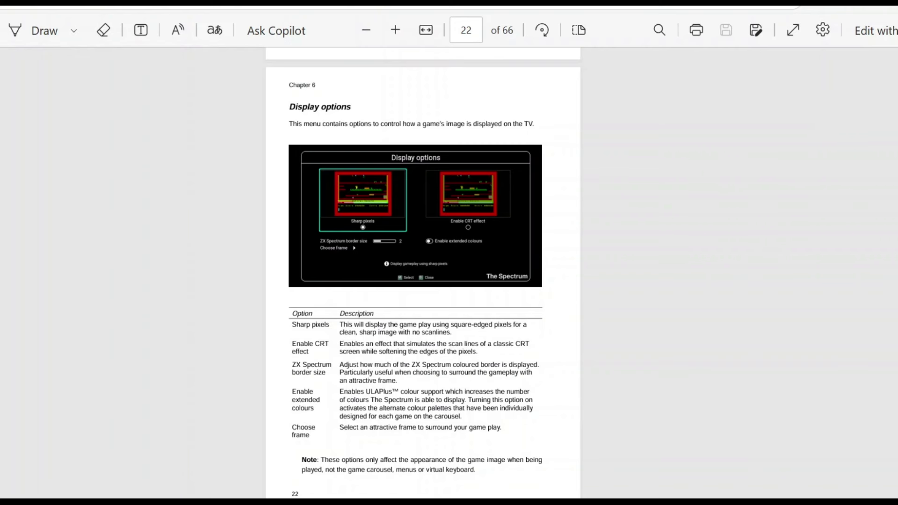
# - Scroll past Advanced options and Boot mode to page 29, 'Loading your own programs'
pyautogui.scroll(-10, 423, 272)
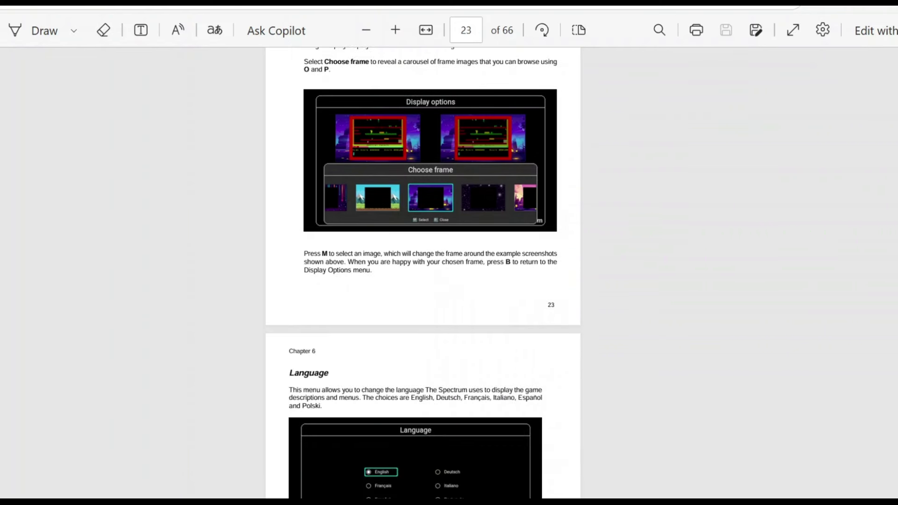
pyautogui.scroll(-4, 423, 271)
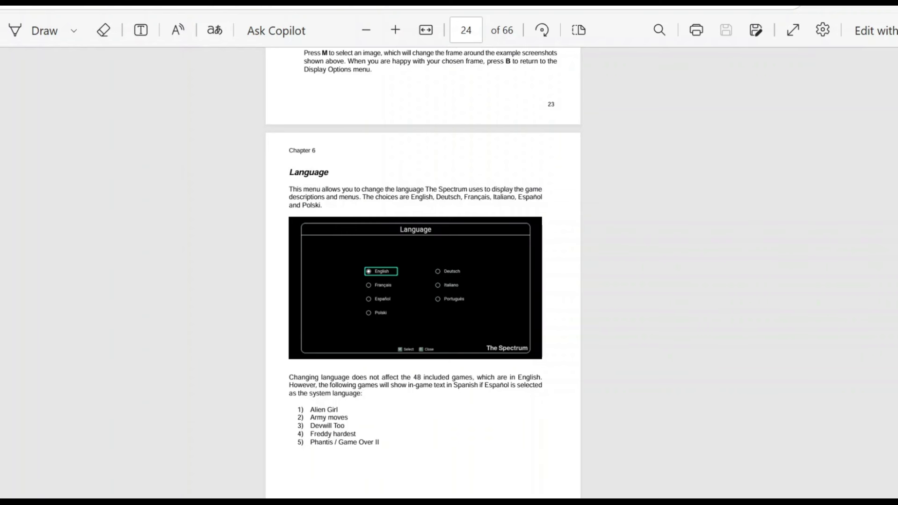
pyautogui.scroll(-9, 423, 273)
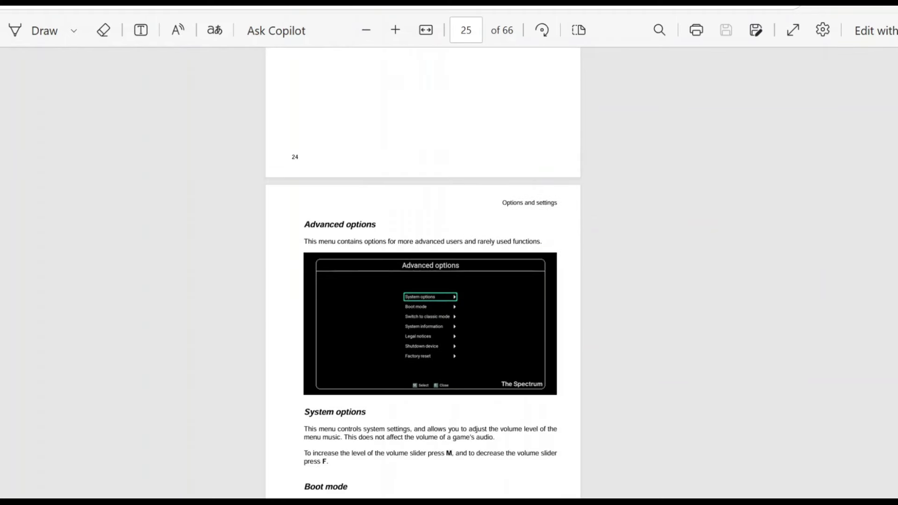
pyautogui.scroll(-2, 422, 273)
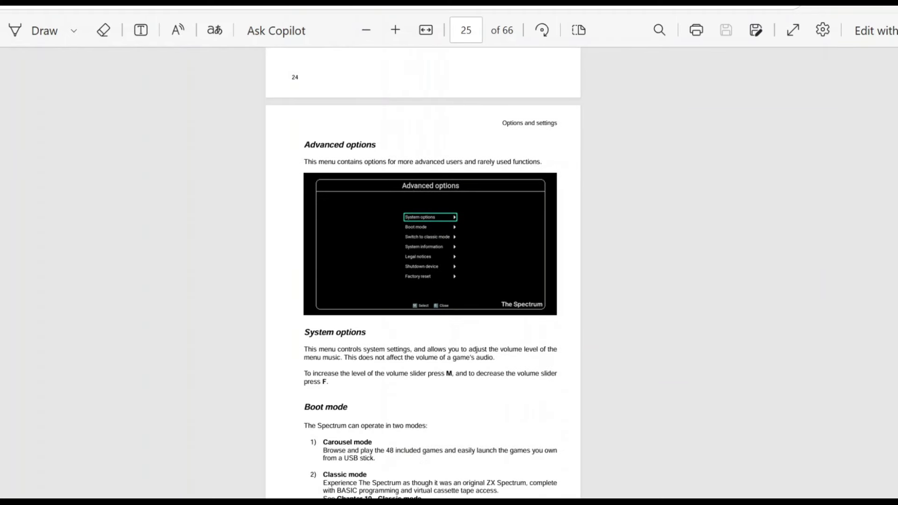
pyautogui.scroll(-3, 422, 272)
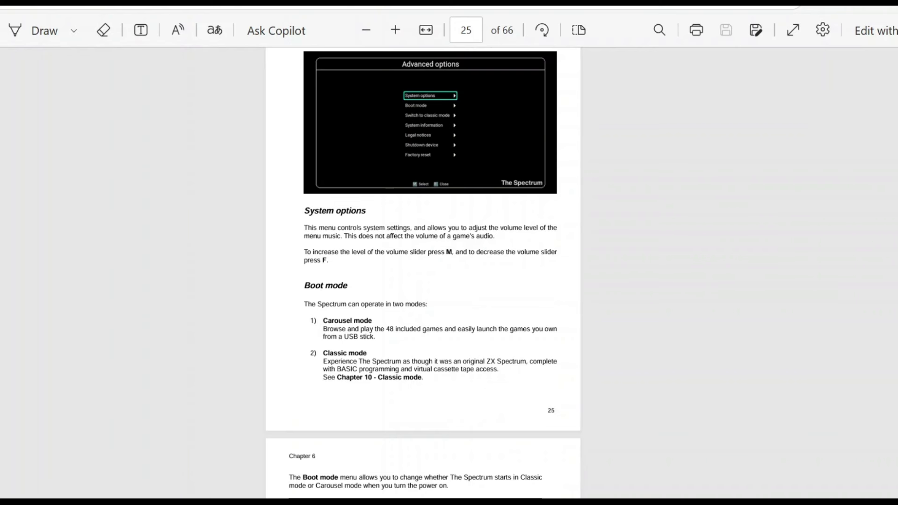
pyautogui.scroll(-1, 422, 272)
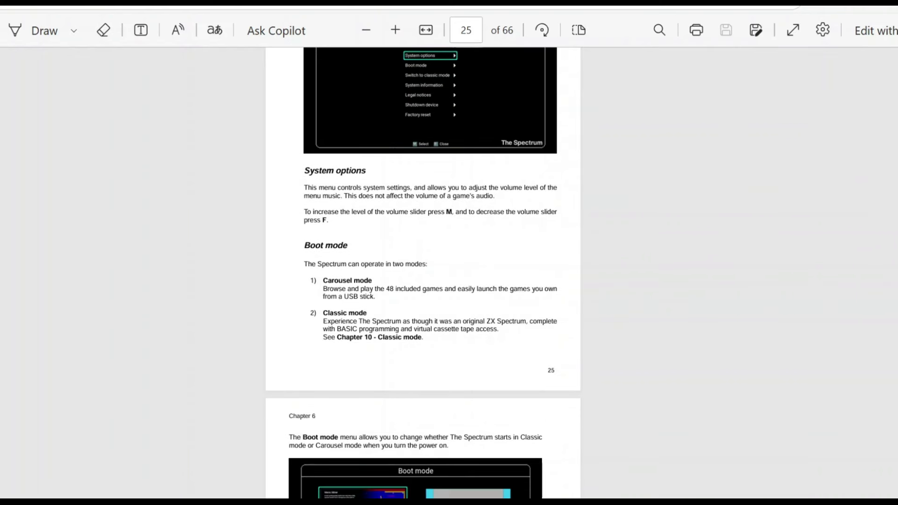
pyautogui.scroll(-5, 423, 273)
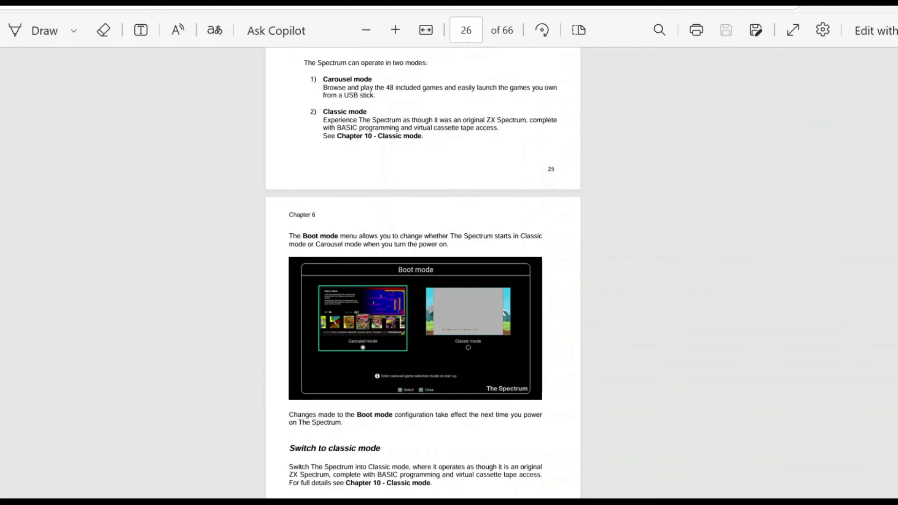
pyautogui.scroll(-5, 423, 273)
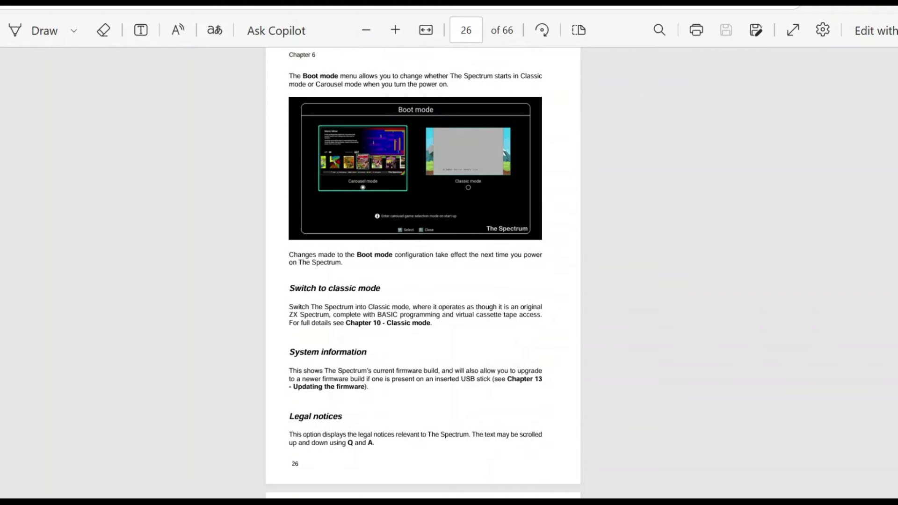
pyautogui.scroll(-20, 671, 344)
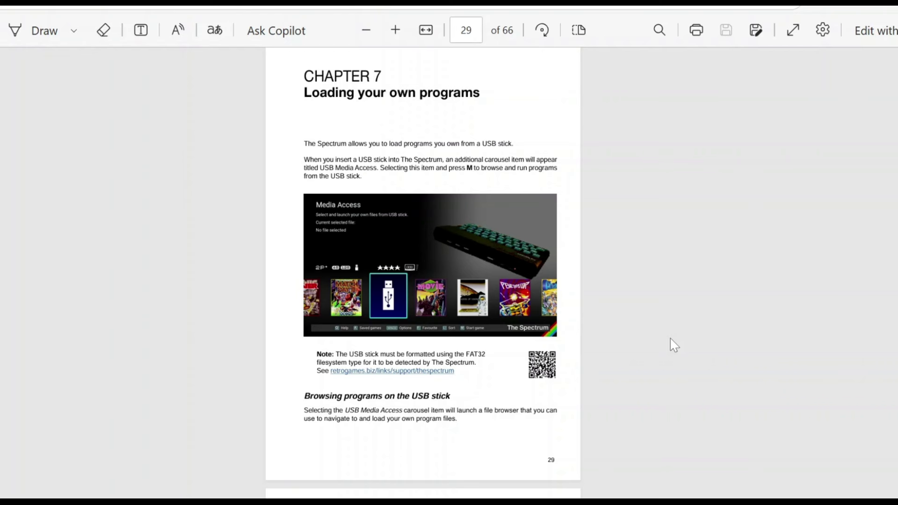
# - Page down to page 35, Chapter 8 'Adjusting the settings of a program'
pyautogui.press('pagedown')
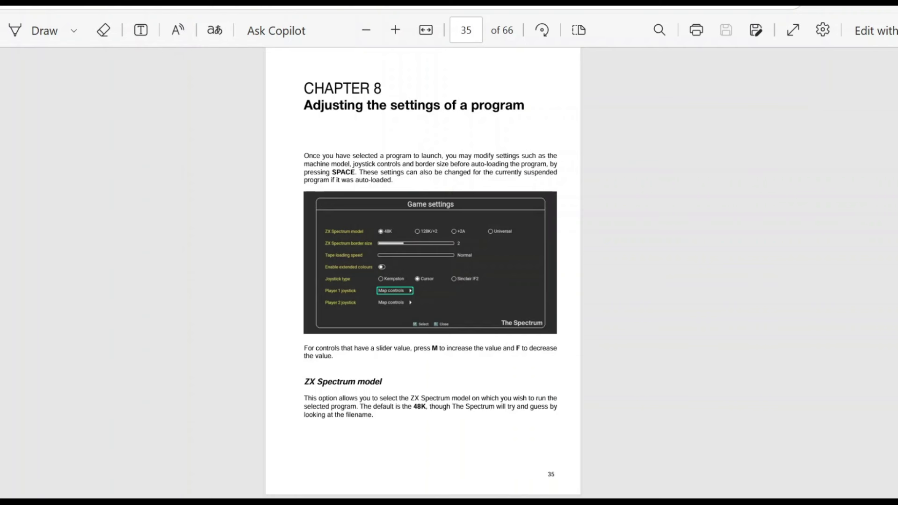
# - Scroll through pages 36–37 to the page 38 Map controls gamepad diagram
pyautogui.scroll(-8, 423, 271)
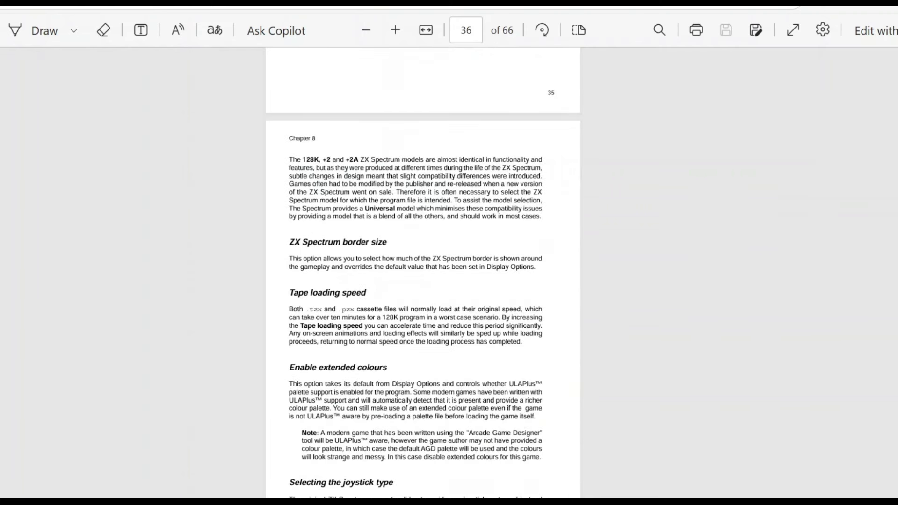
pyautogui.scroll(-3, 423, 271)
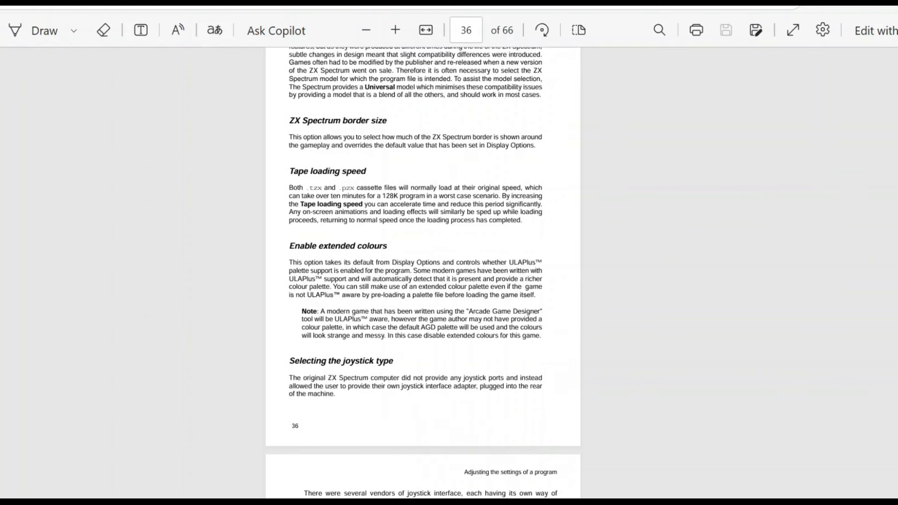
pyautogui.scroll(-6, 423, 271)
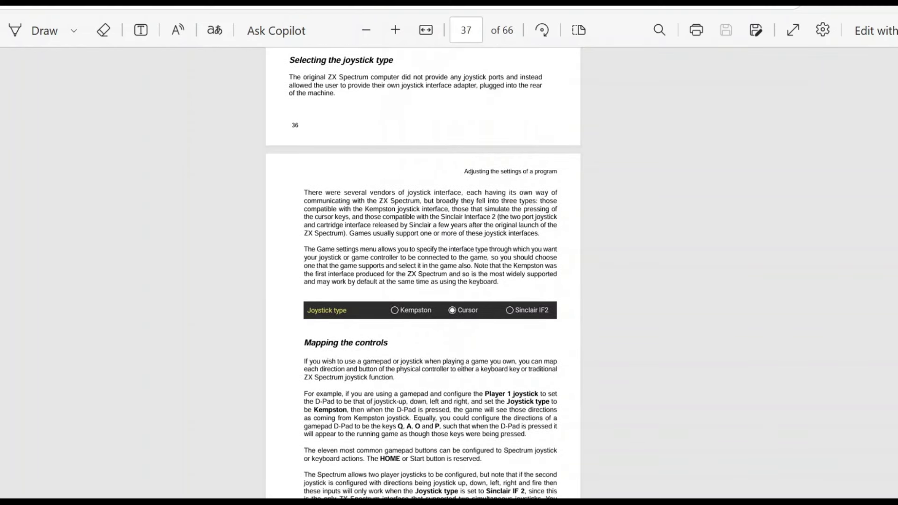
pyautogui.scroll(-3, 423, 273)
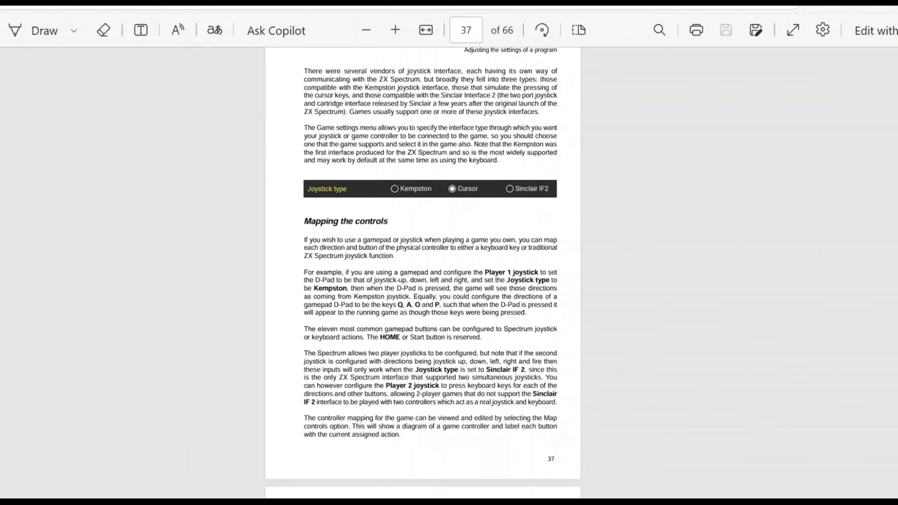
pyautogui.scroll(-4, 422, 274)
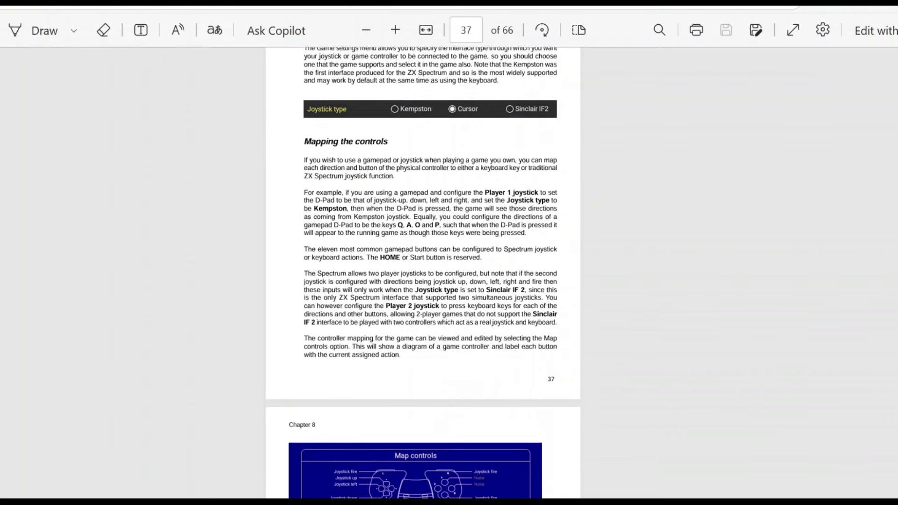
pyautogui.scroll(-3, 423, 274)
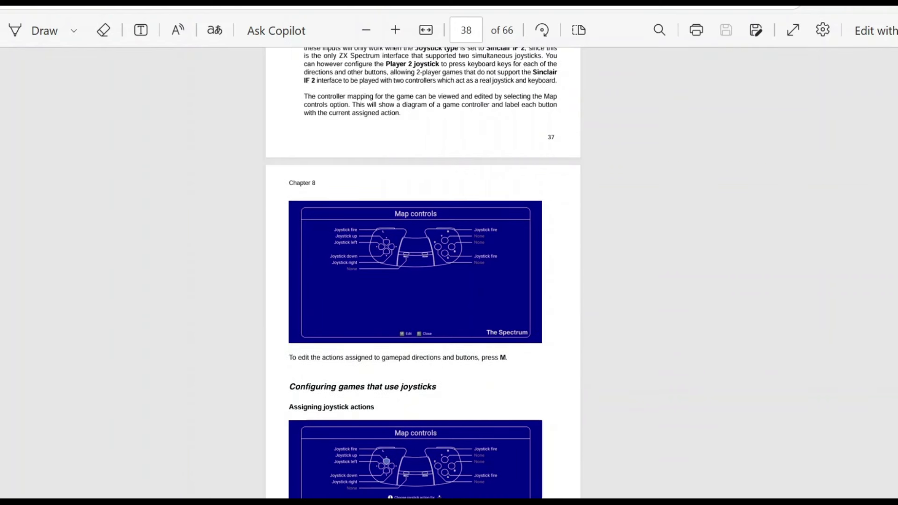
# - Scroll to page 41's Manic Miner tape navigation screenshot in Chapter 9
pyautogui.scroll(-2, 423, 274)
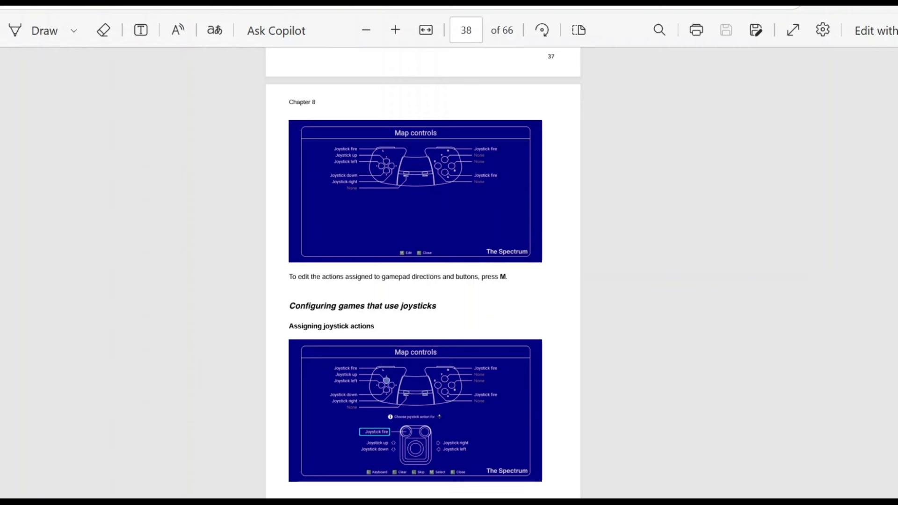
pyautogui.scroll(-4, 423, 271)
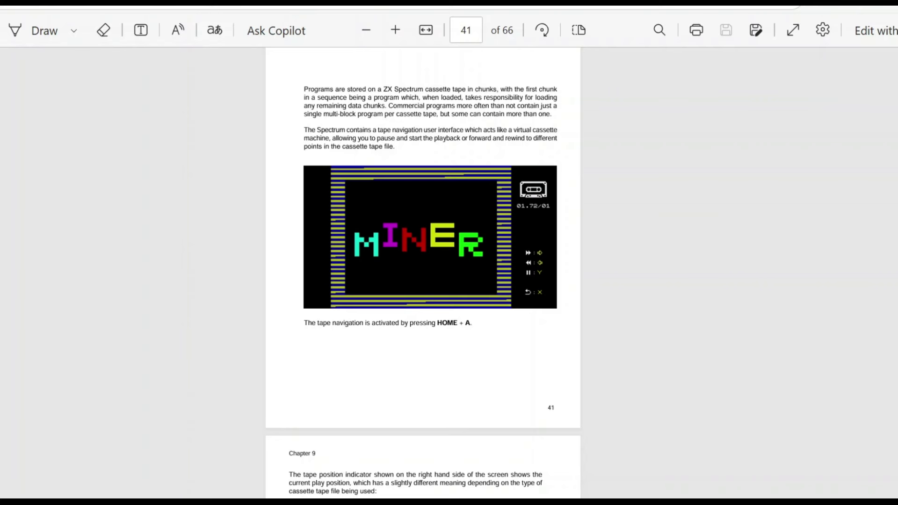
pyautogui.scroll(-3, 422, 271)
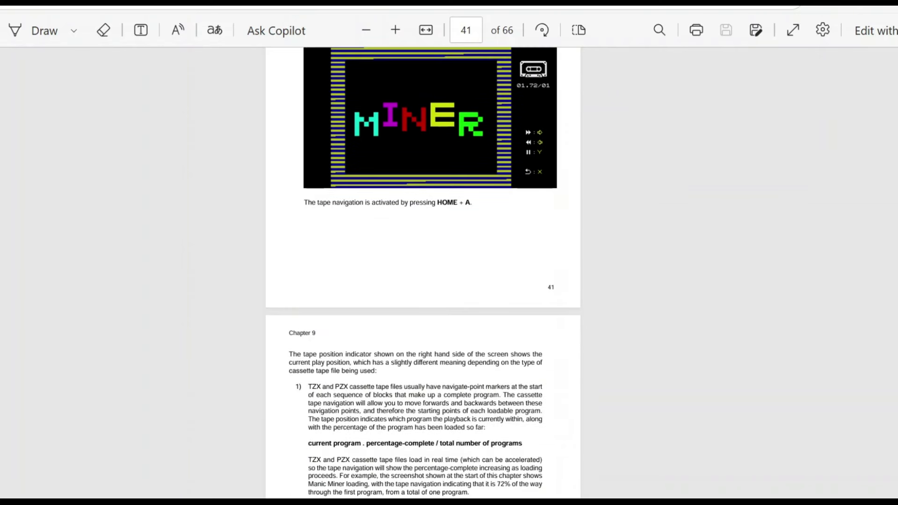
# - Scroll past Chapter 13 and the controller table to page 62 troubleshooting
pyautogui.scroll(-20, 422, 272)
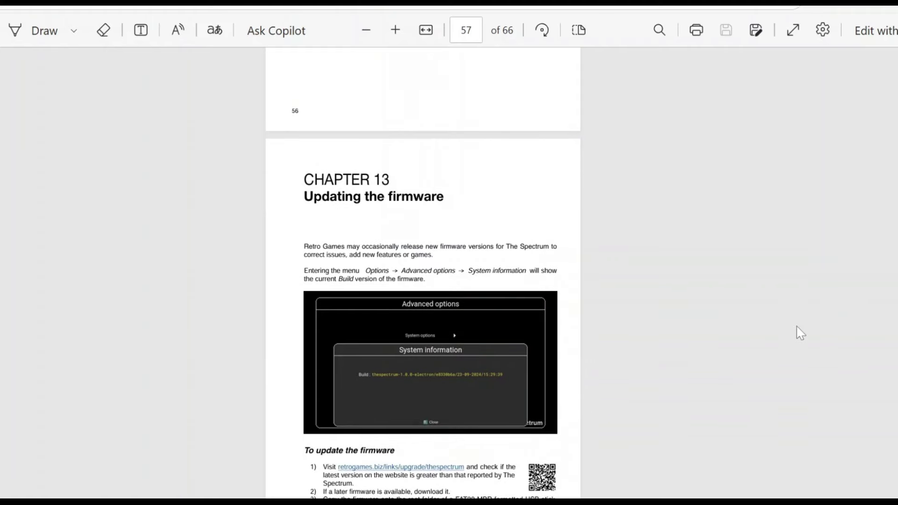
pyautogui.scroll(-2, 798, 332)
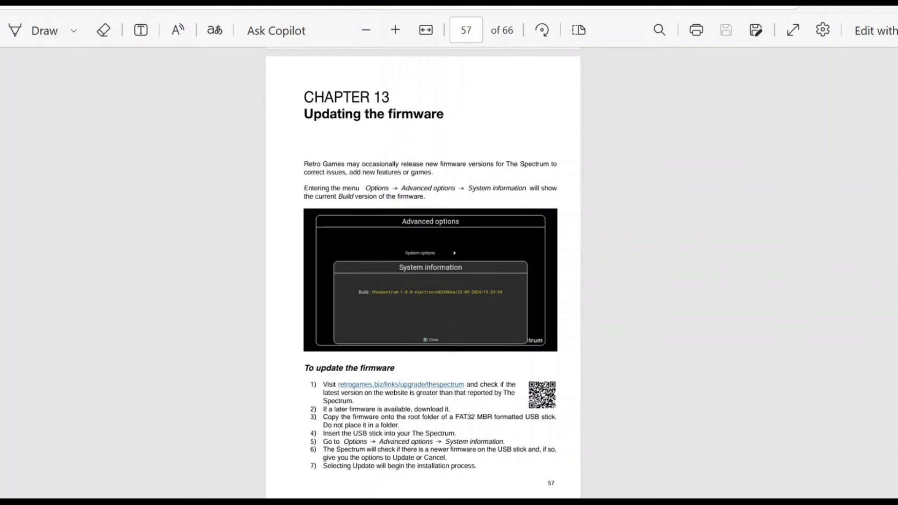
pyautogui.scroll(-20, 423, 273)
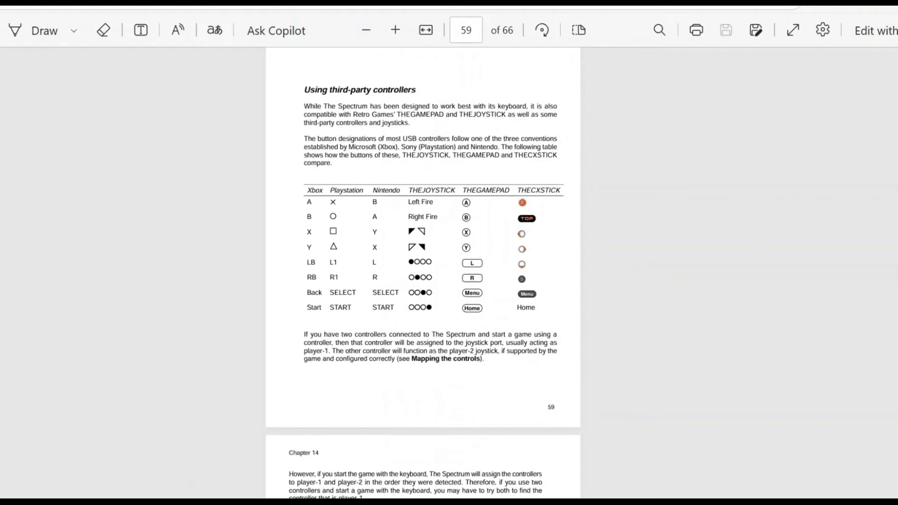
pyautogui.scroll(-13, 422, 272)
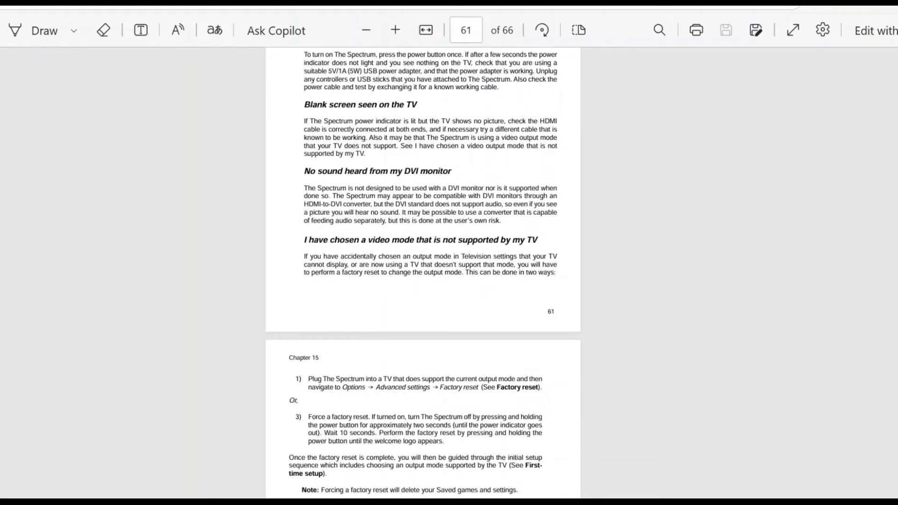
pyautogui.scroll(-2, 423, 273)
pyautogui.scroll(-2, 422, 273)
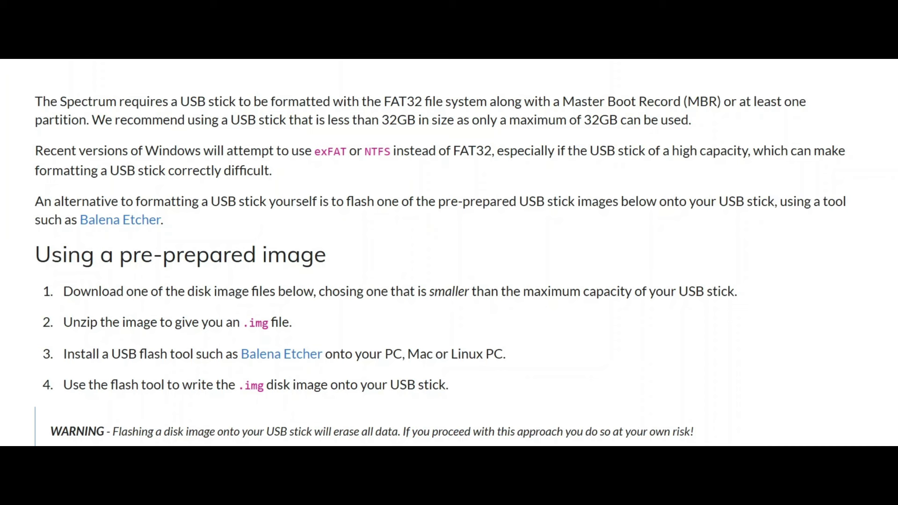
# - Scroll down to the 4 GB and 8 GB USB stick image downloads with SHA256 checksums
pyautogui.scroll(-1, 439, 252)
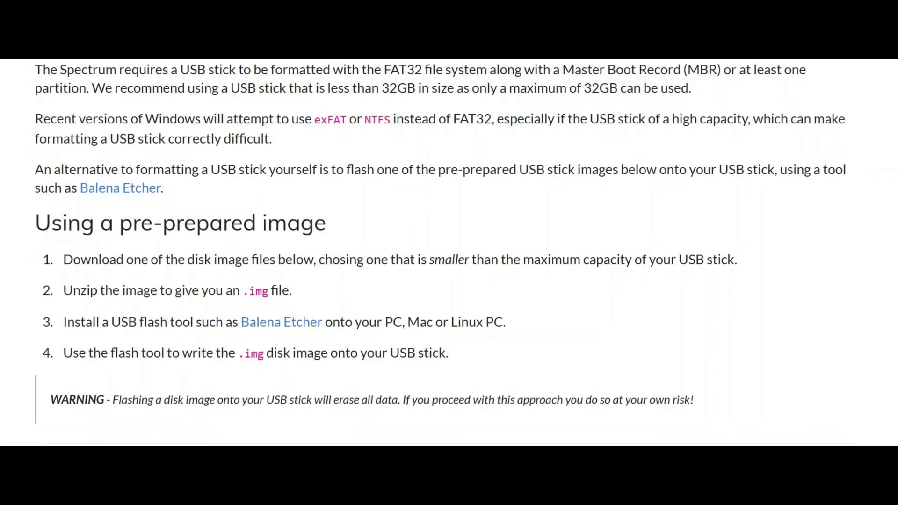
pyautogui.scroll(1, 440, 253)
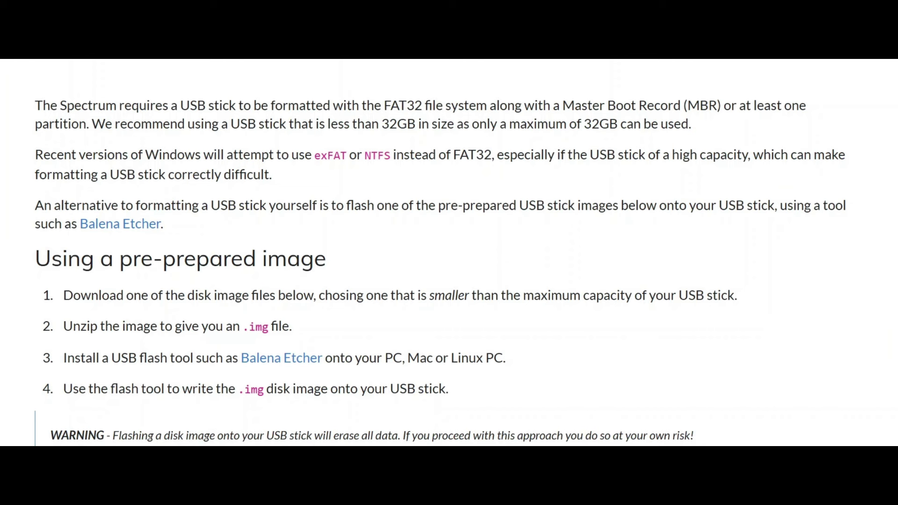
pyautogui.scroll(-1, 449, 266)
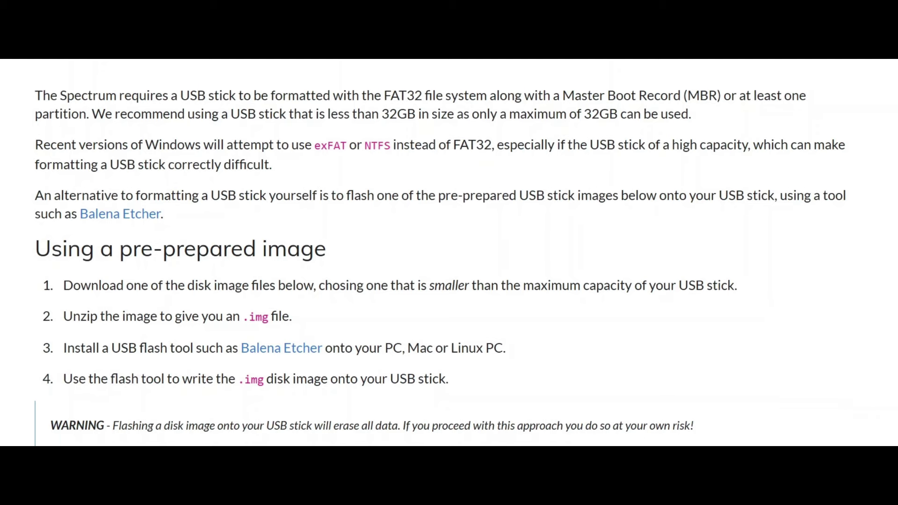
pyautogui.scroll(-5, 449, 252)
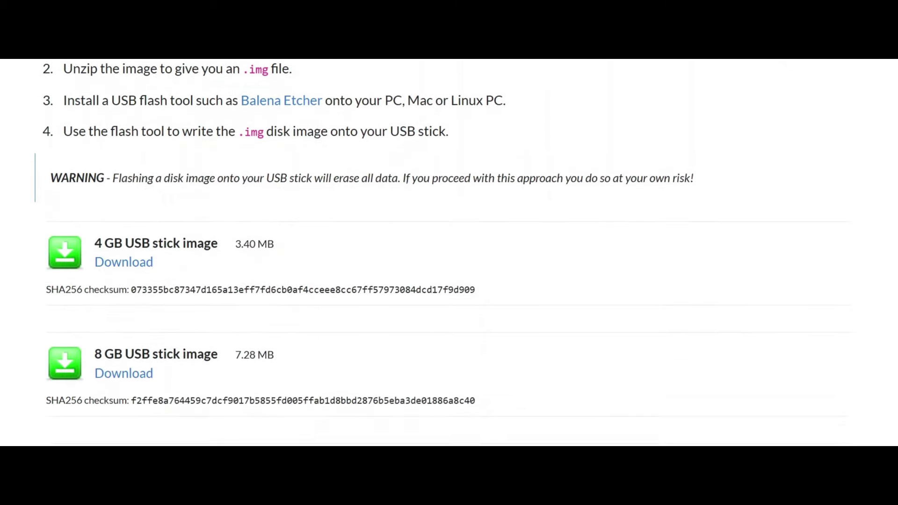
# - Scroll the downloads page back up to the four 'Using a pre-prepared image' steps
pyautogui.scroll(-4, 449, 253)
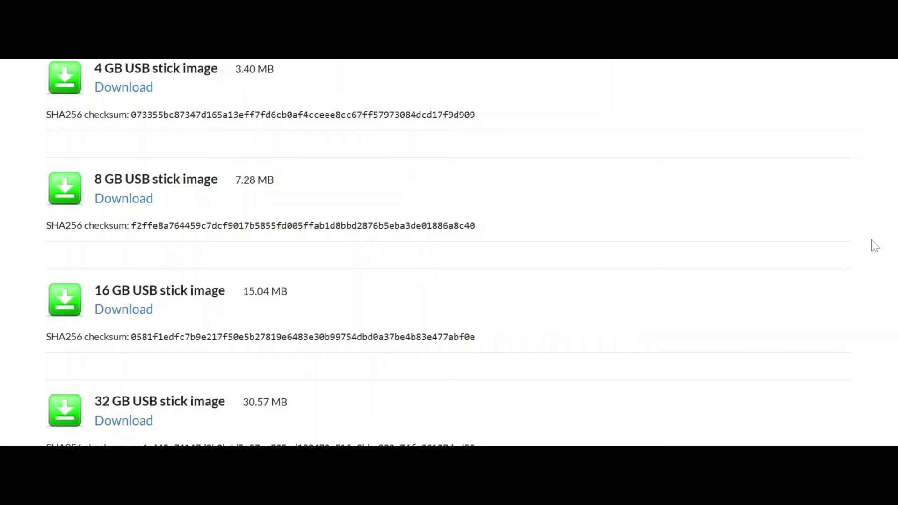
pyautogui.scroll(6, 448, 253)
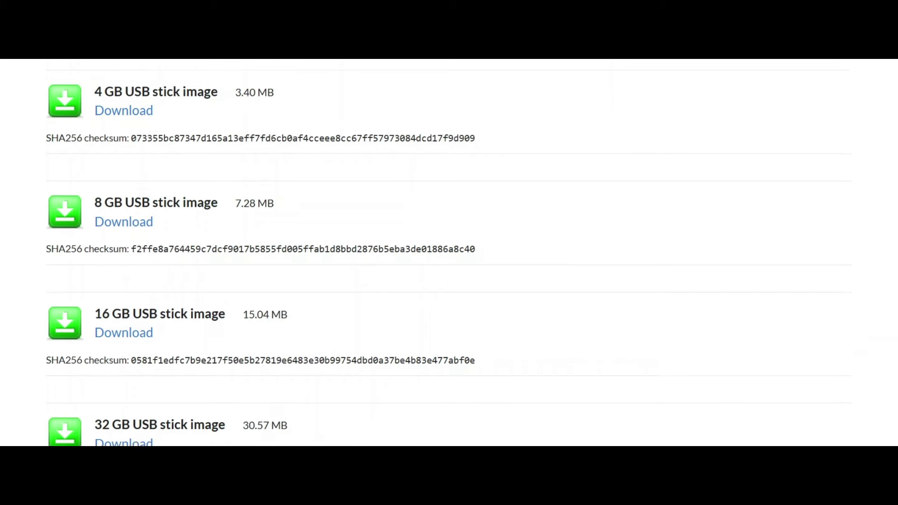
pyautogui.scroll(1, 449, 252)
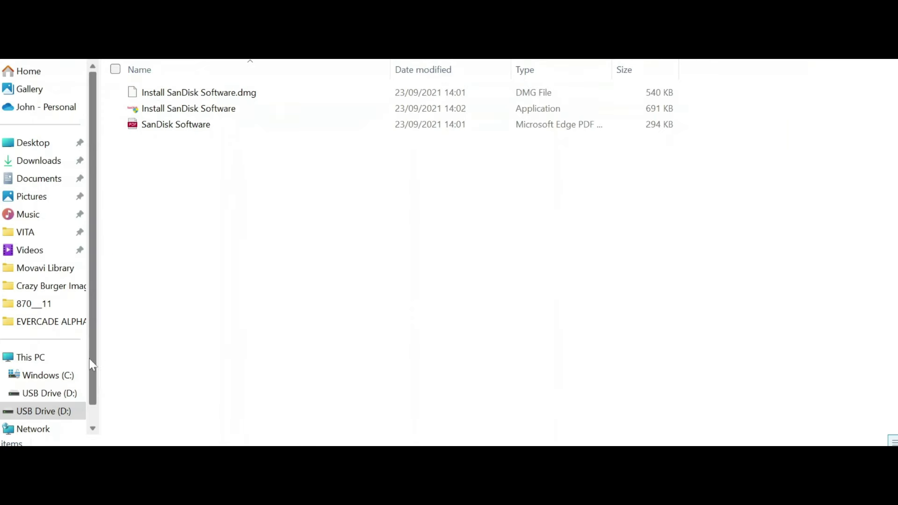
# - Quick-format USB Drive (D:) as FAT32, accepting the erase warning and the completion notice
pyautogui.rightClick(55, 415)
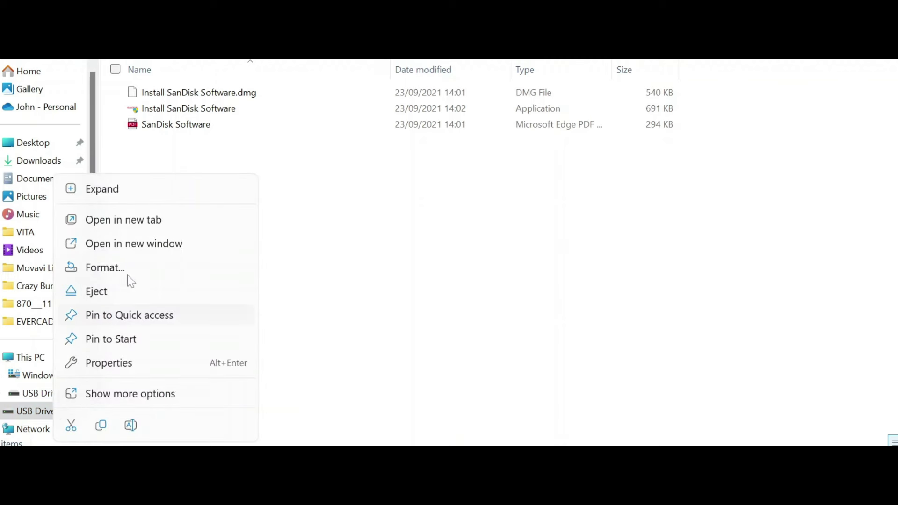
pyautogui.click(127, 266)
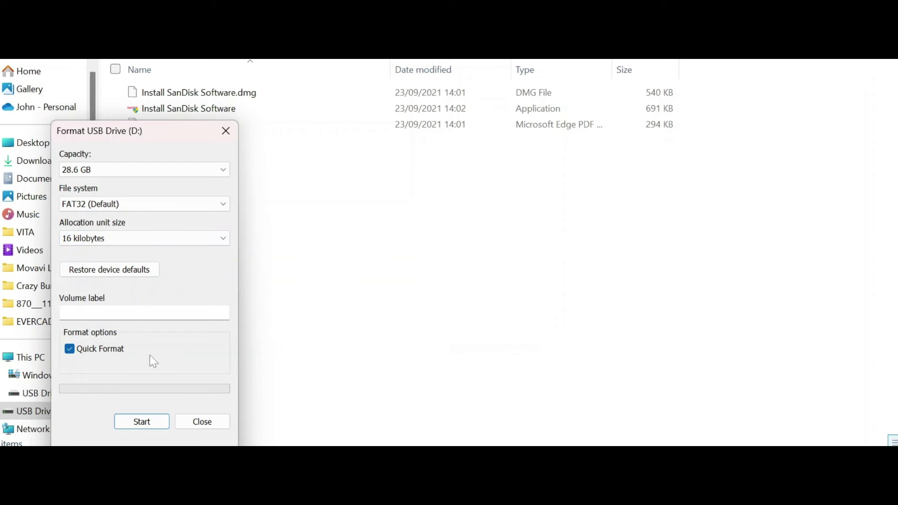
pyautogui.click(156, 431)
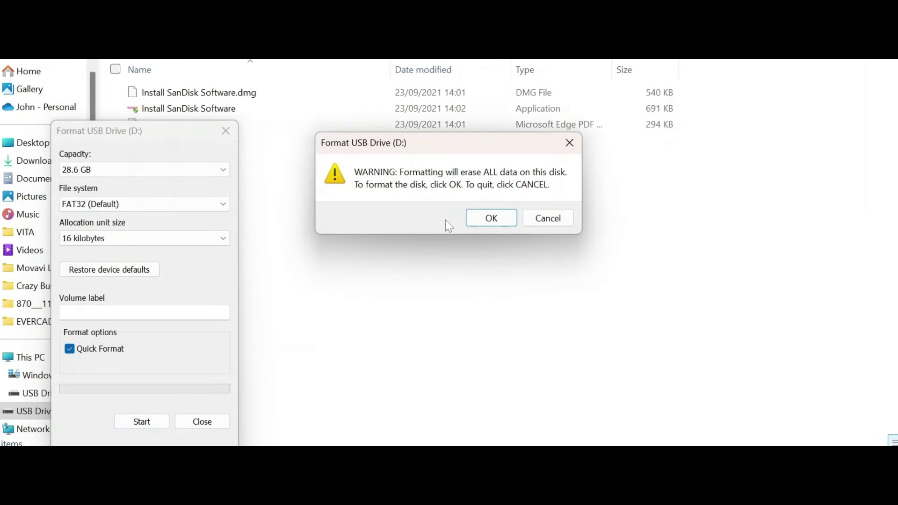
pyautogui.click(479, 215)
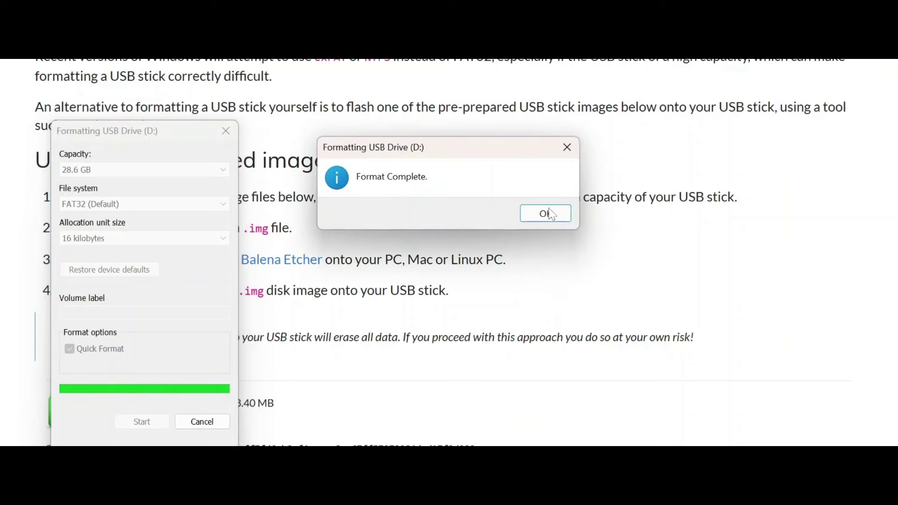
pyautogui.click(549, 214)
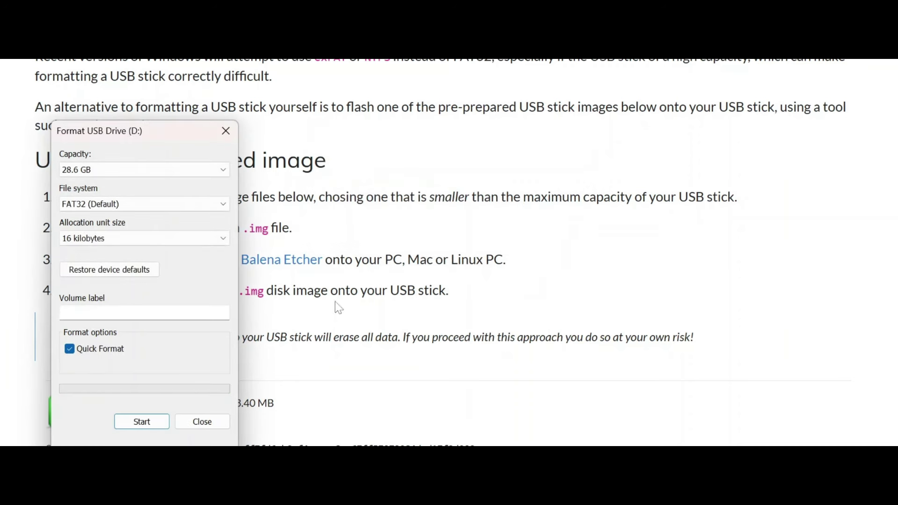
pyautogui.click(206, 424)
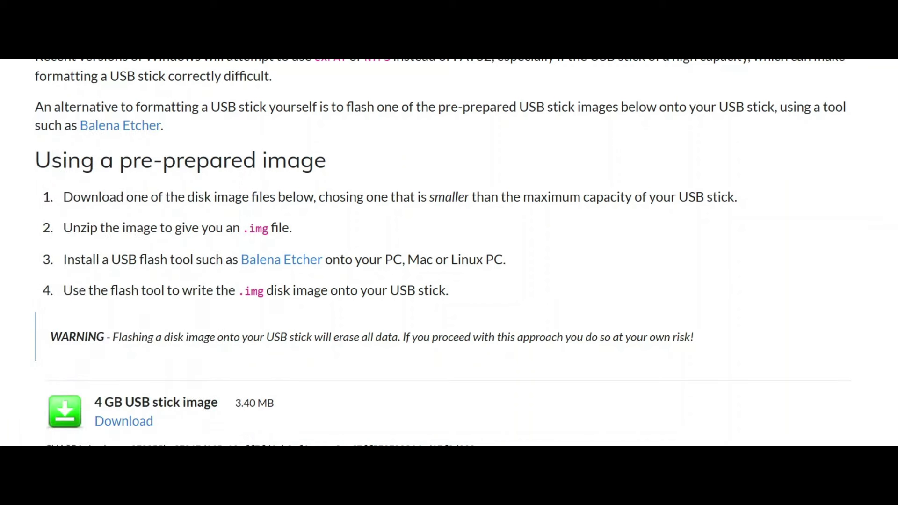
# - Download retrogames_usbstick_16gb.zip from Google Drive despite the virus-scan warning
pyautogui.scroll(-5, 449, 253)
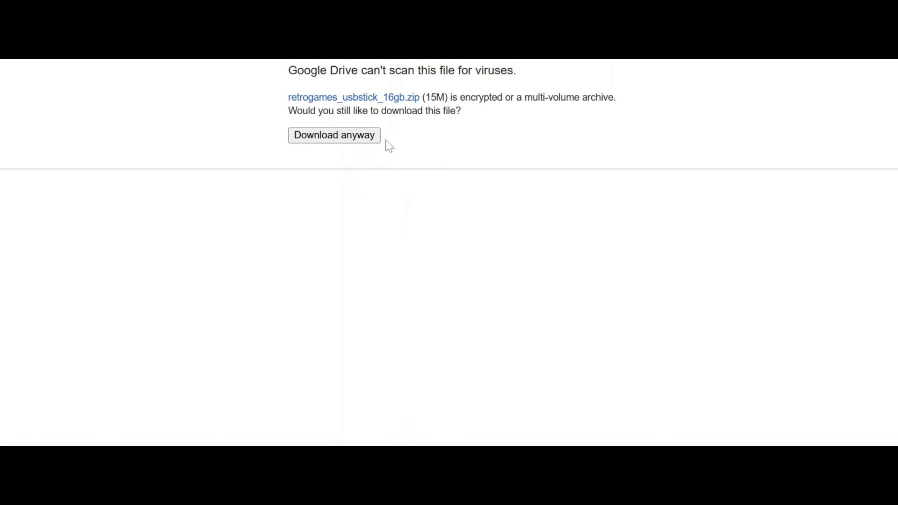
pyautogui.click(344, 139)
pyautogui.click(345, 139)
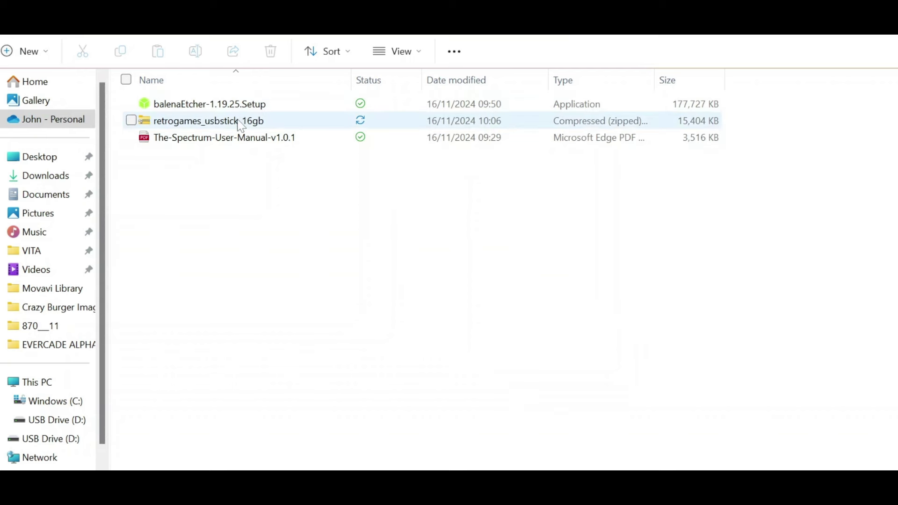
# - Extract retrogames_usbstick_16gb.zip into its suggested destination folder
pyautogui.moveTo(239, 126)
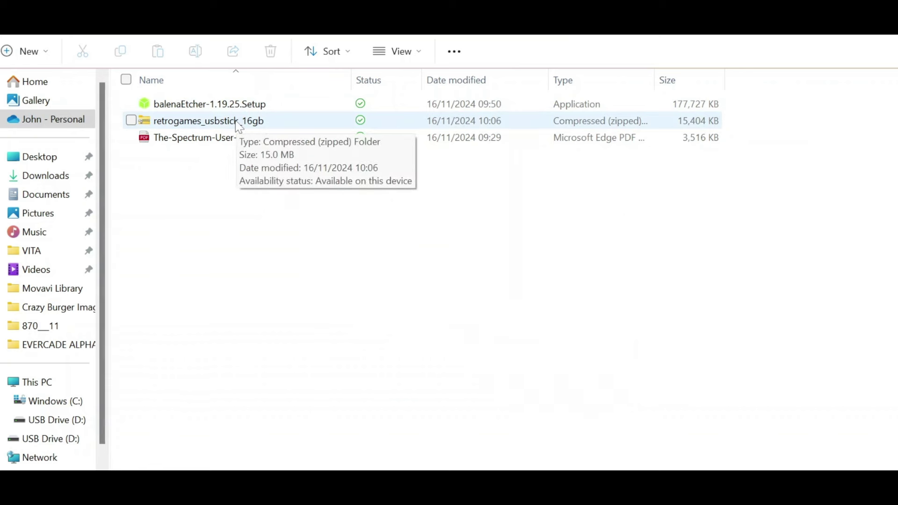
pyautogui.click(240, 126)
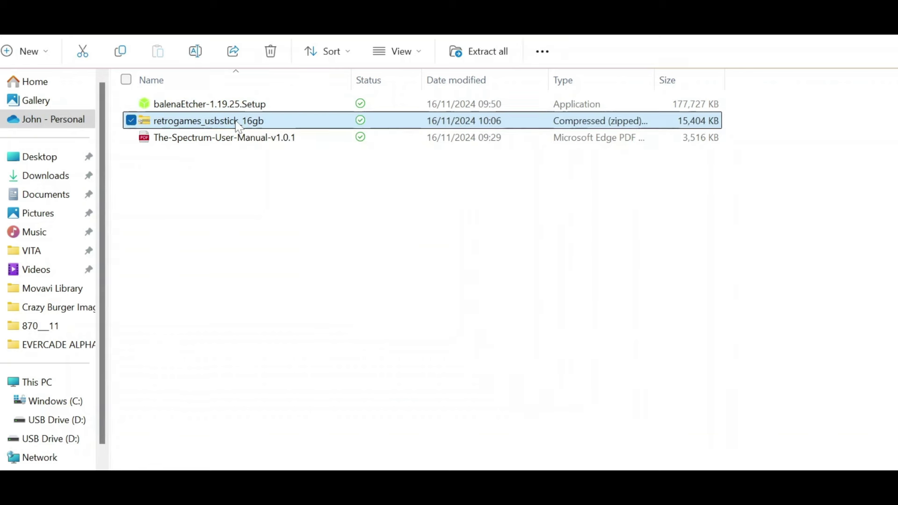
pyautogui.rightClick(240, 126)
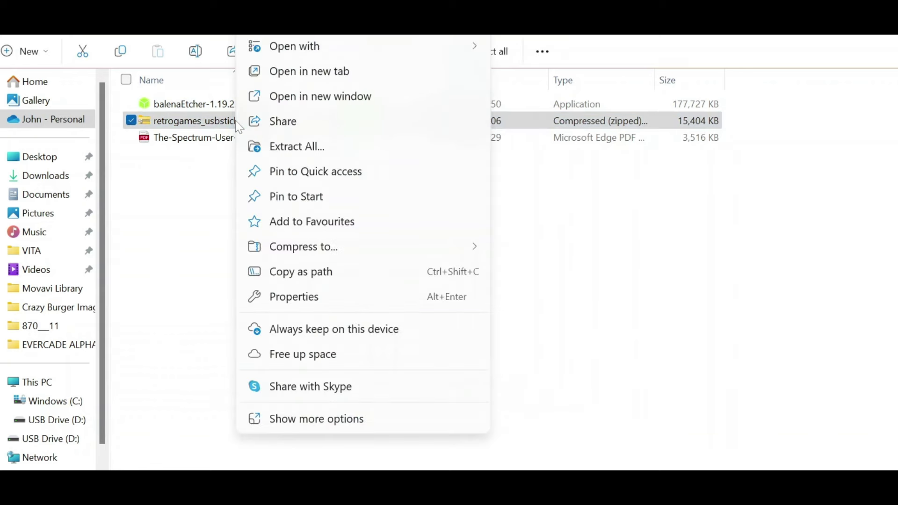
pyautogui.click(286, 149)
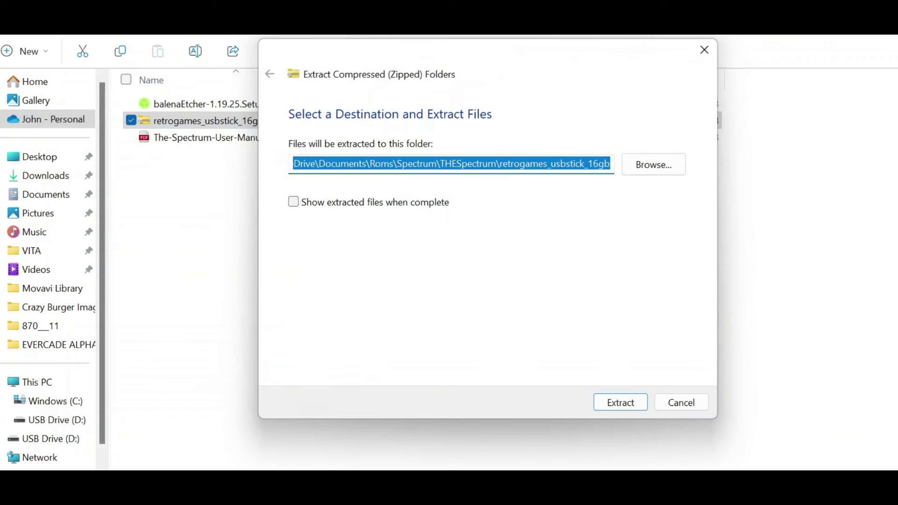
pyautogui.click(616, 401)
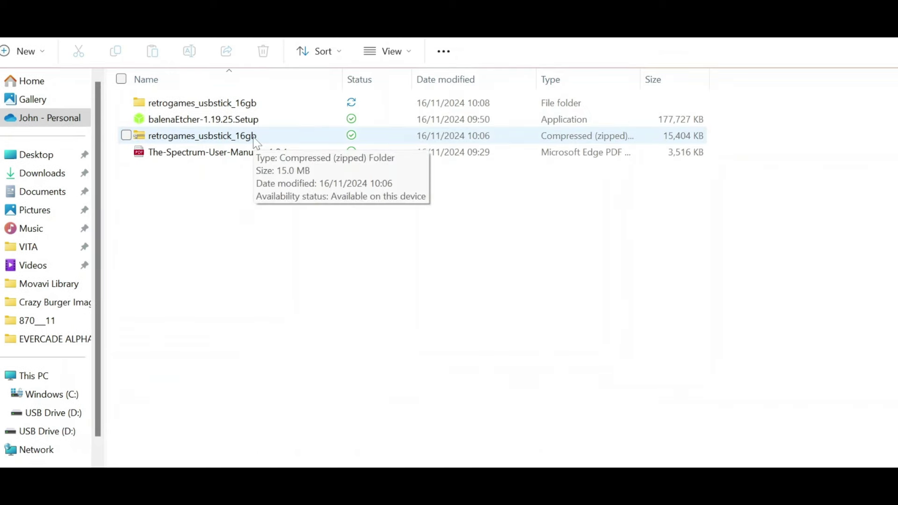
# - Delete the original zip and open the extracted retrogames_usbstick_16gb folder
pyautogui.click(125, 136)
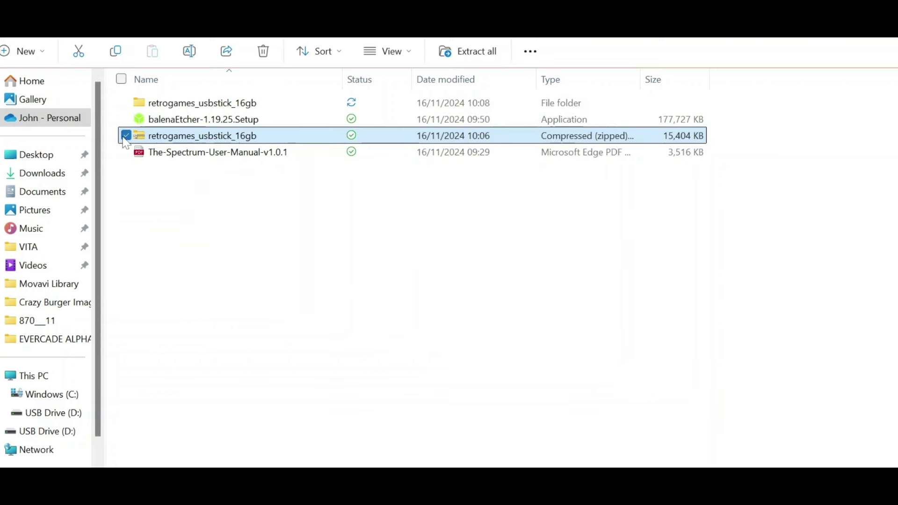
pyautogui.press('Delete')
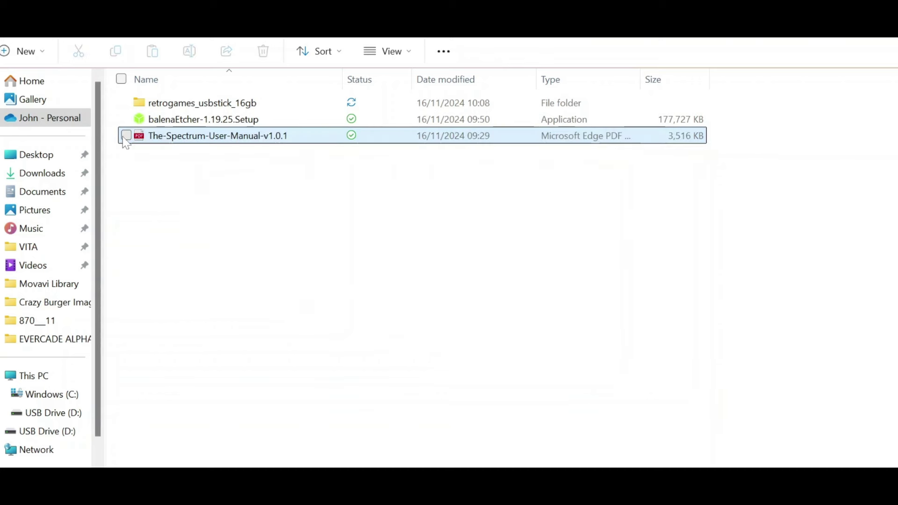
pyautogui.doubleClick(183, 106)
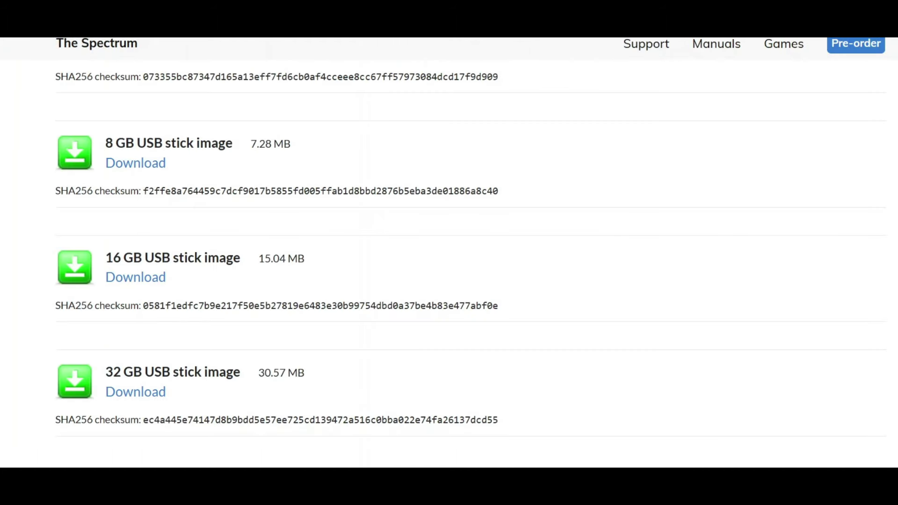
# - Follow the Balena Etcher link and download the Windows (x86|x64) installer
pyautogui.scroll(8, 449, 252)
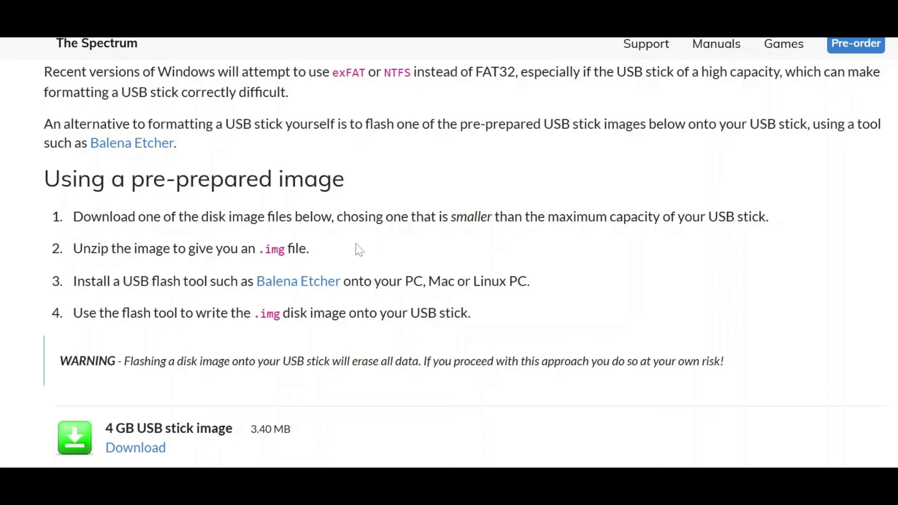
pyautogui.click(324, 284)
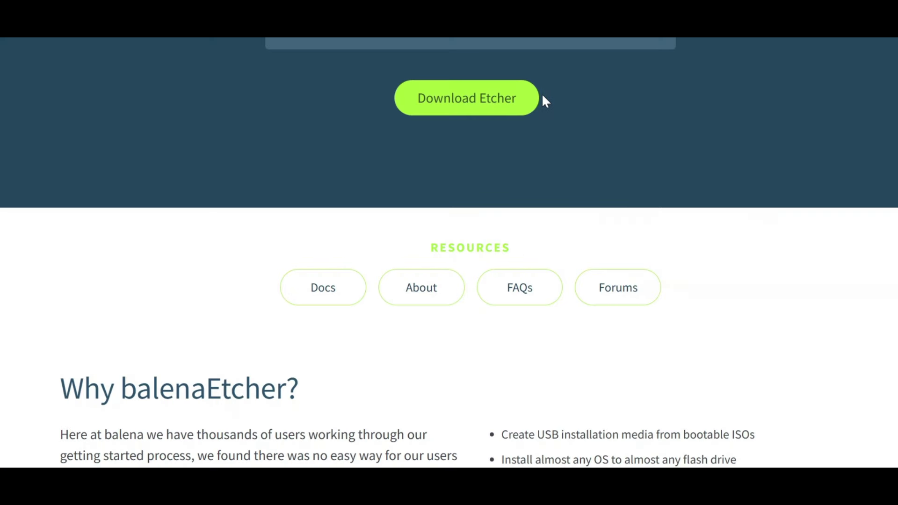
pyautogui.scroll(-8, 501, 111)
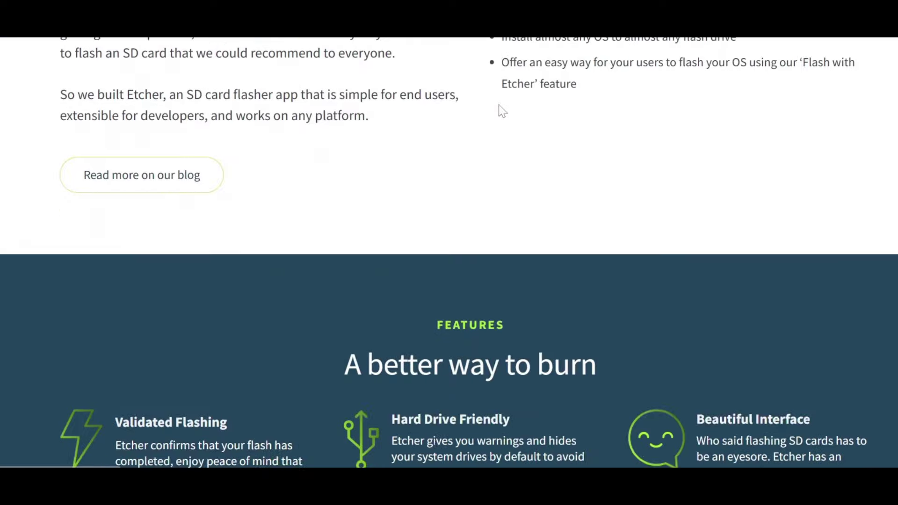
pyautogui.scroll(-5, 501, 111)
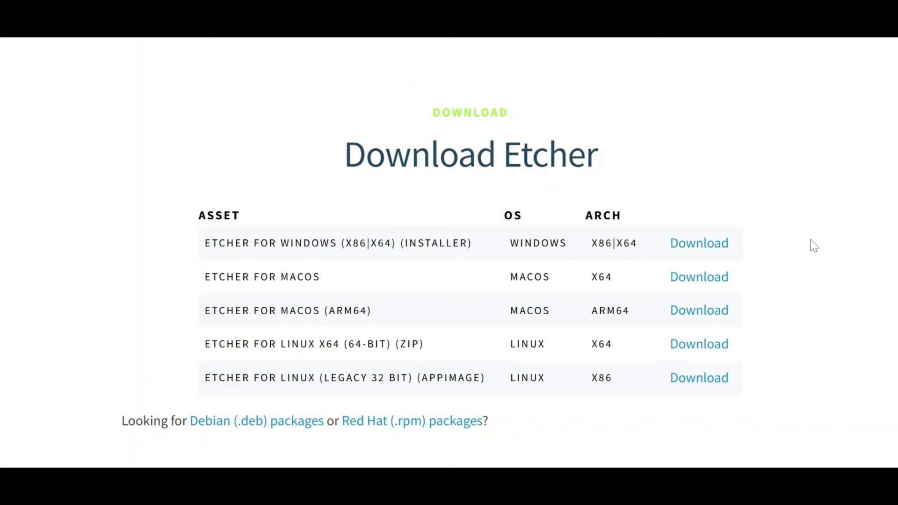
pyautogui.click(713, 246)
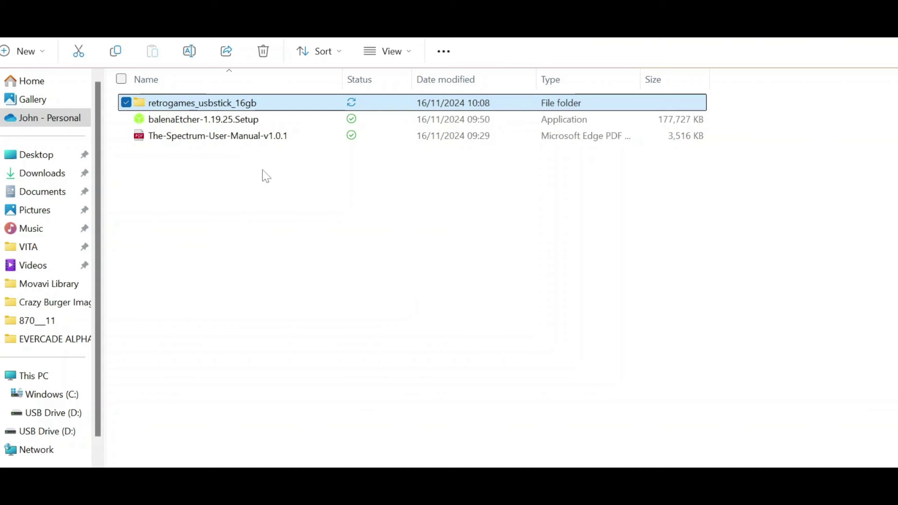
# - Launch the balenaEtcher setup and load retrogames_usbstick_16gb.img through Flash from file
pyautogui.doubleClick(242, 119)
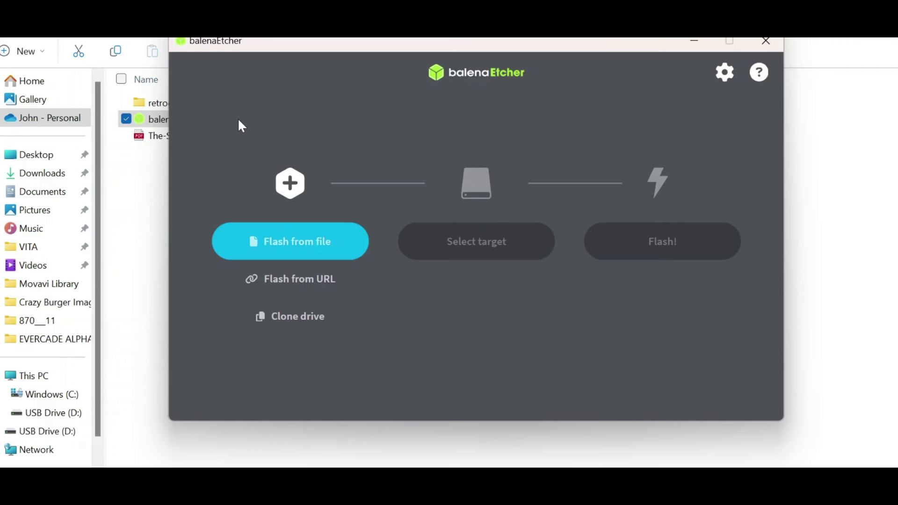
pyautogui.click(303, 255)
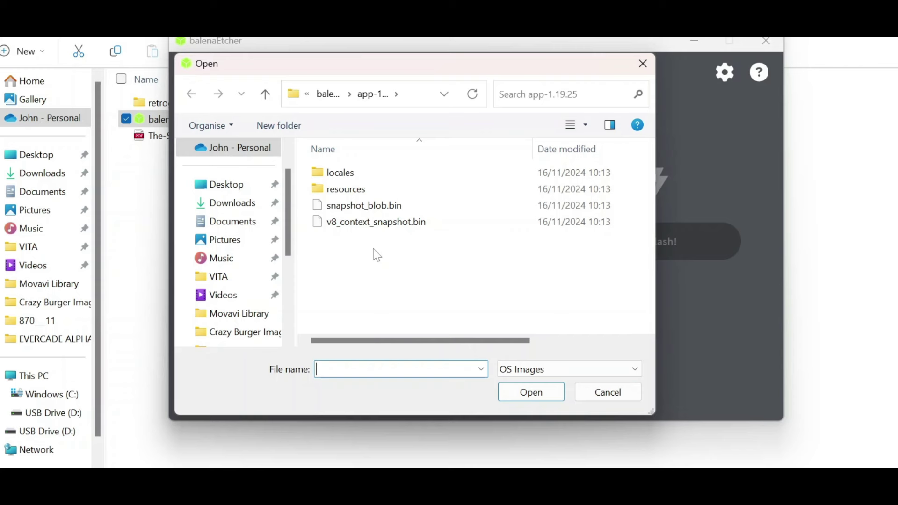
pyautogui.click(426, 180)
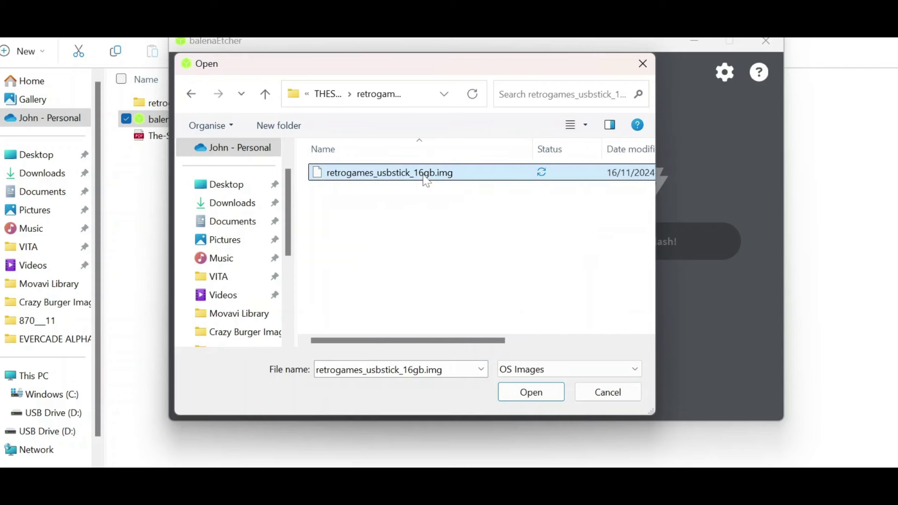
pyautogui.click(523, 400)
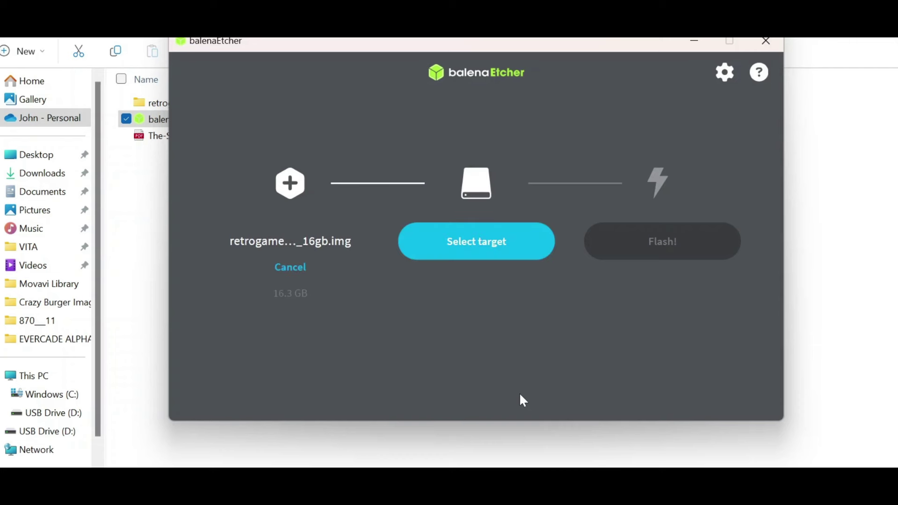
# - Choose the USB SanDisk 3.2Gen1 drive as the target for flashing the retrogames image
pyautogui.click(481, 256)
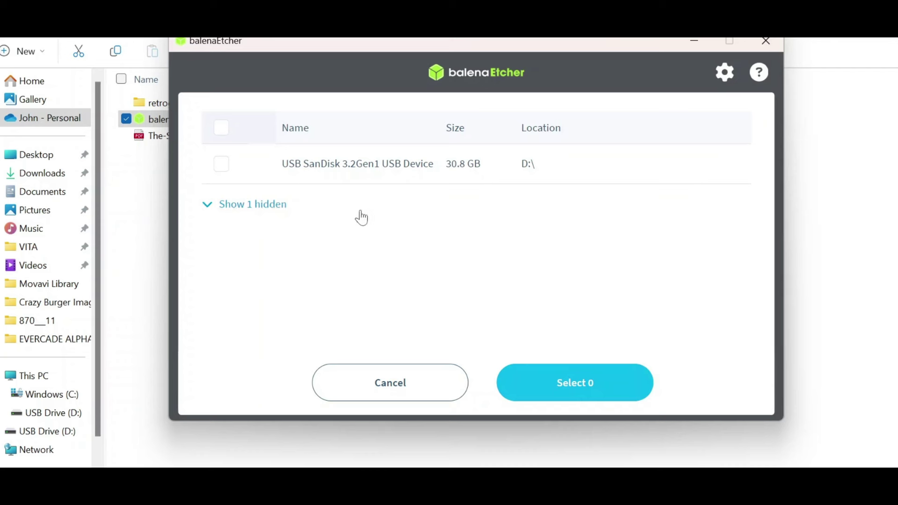
pyautogui.click(221, 165)
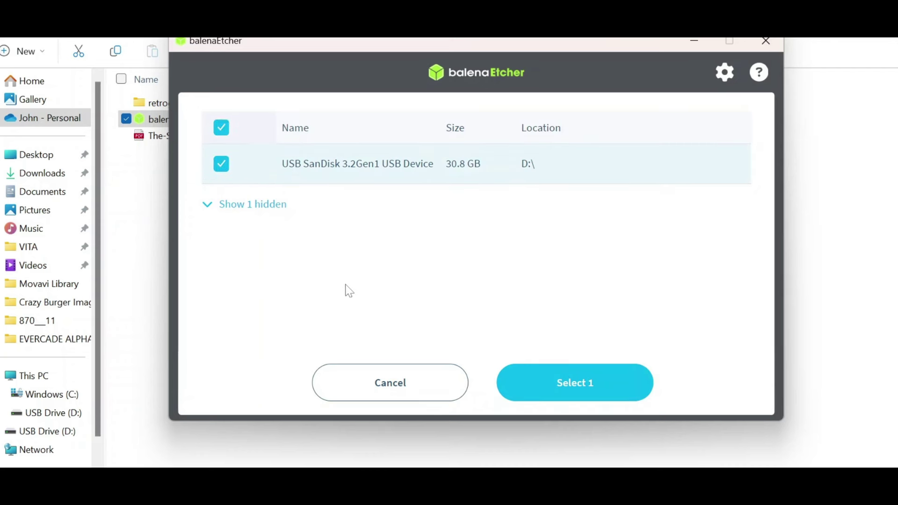
pyautogui.click(564, 386)
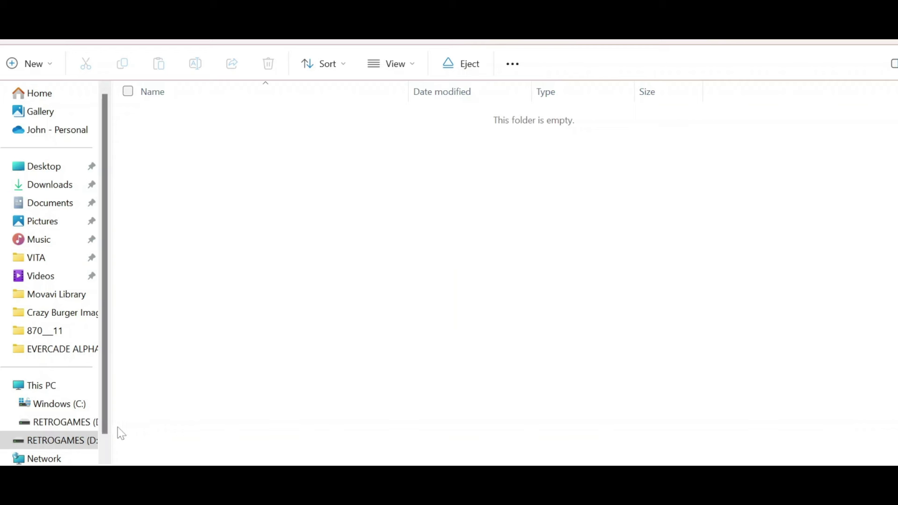
# - Open the RETROGAMES (D:) drive in File Explorer's navigation pane
pyautogui.click(69, 427)
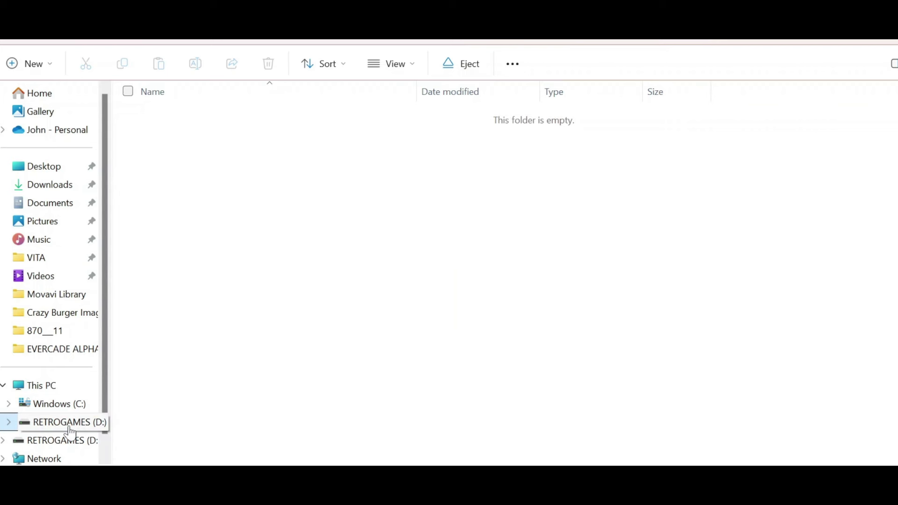
pyautogui.click(66, 440)
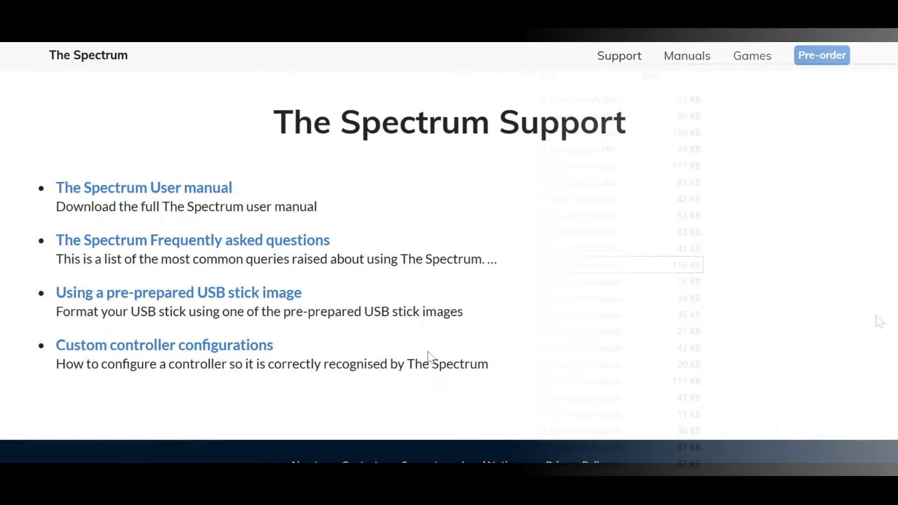
# - Open the Custom controller configurations support page and scroll through its contents
pyautogui.click(222, 347)
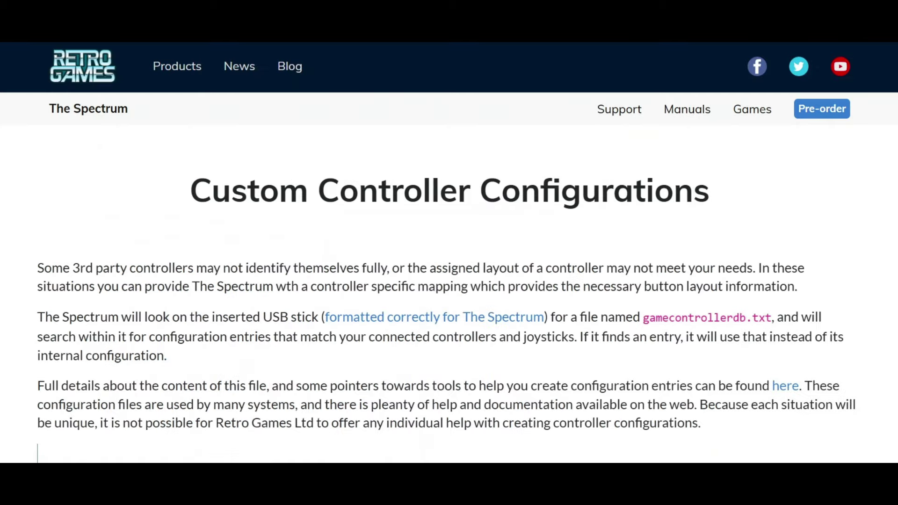
pyautogui.scroll(-1, 449, 248)
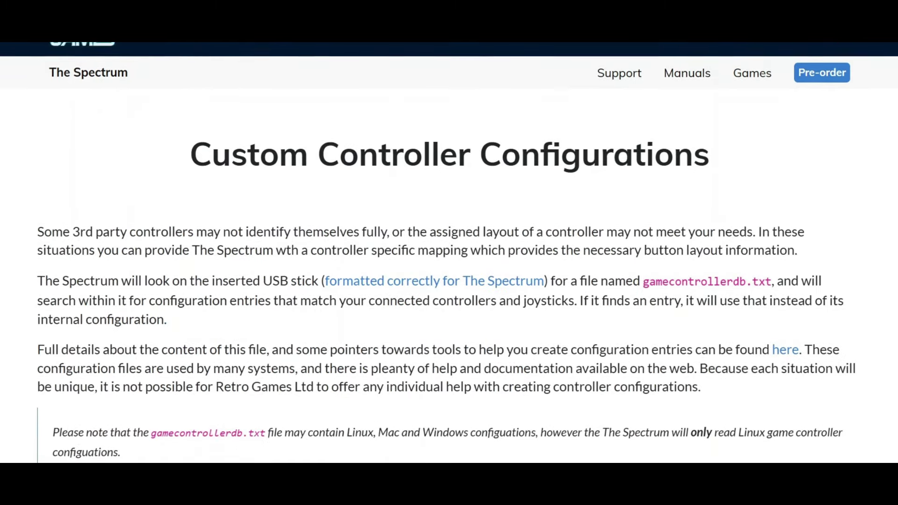
pyautogui.scroll(-2, 449, 253)
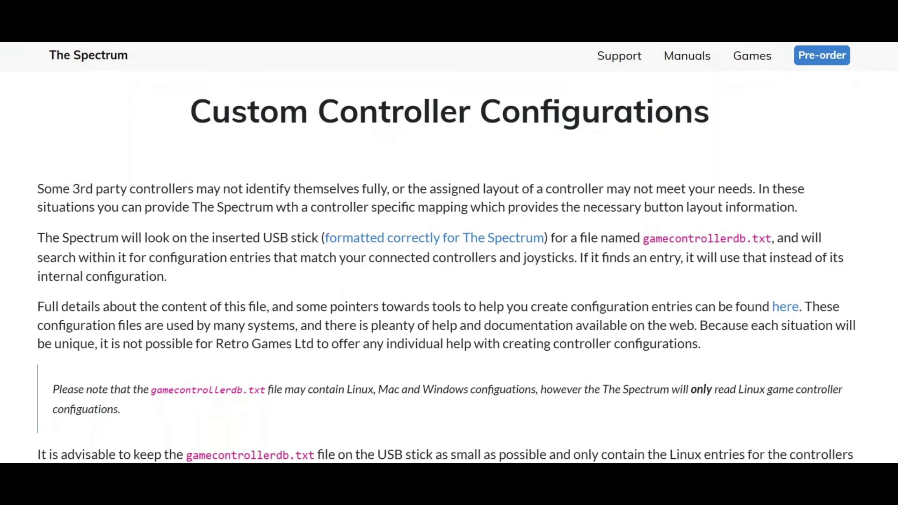
pyautogui.scroll(-3, 449, 253)
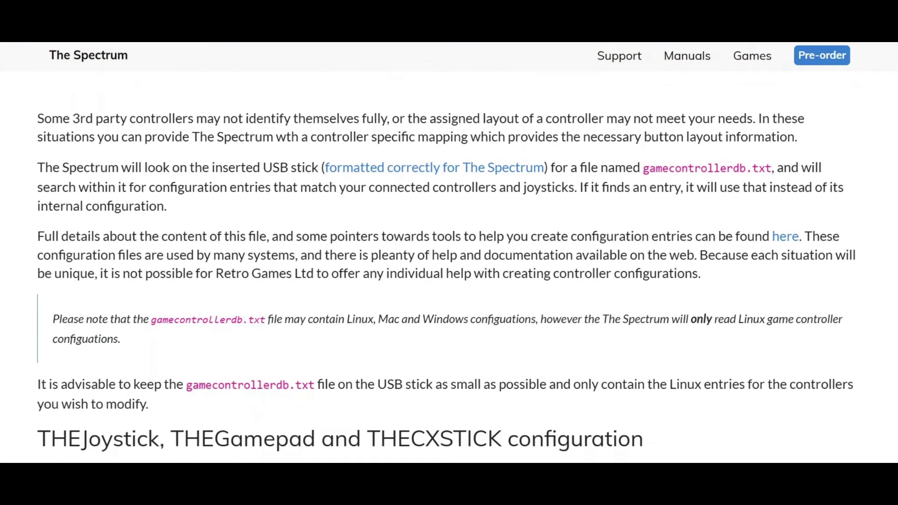
pyautogui.scroll(-2, 449, 253)
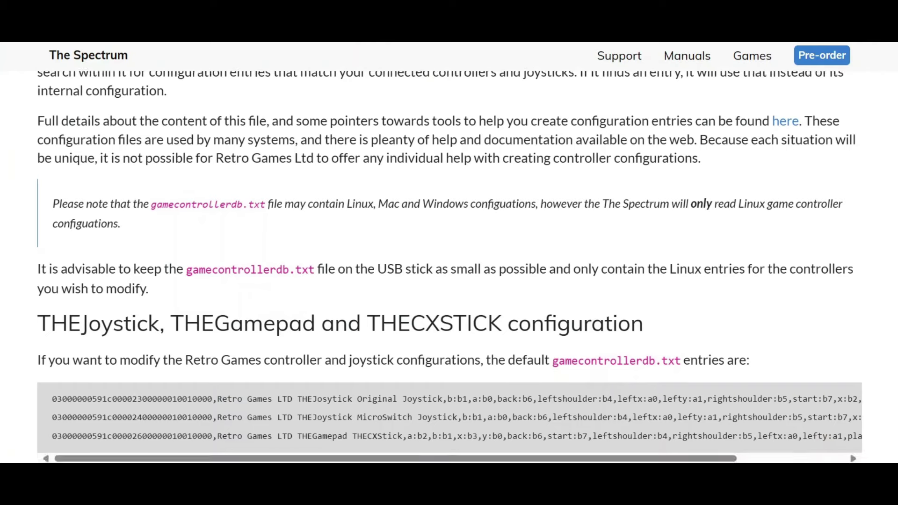
pyautogui.scroll(-2, 449, 253)
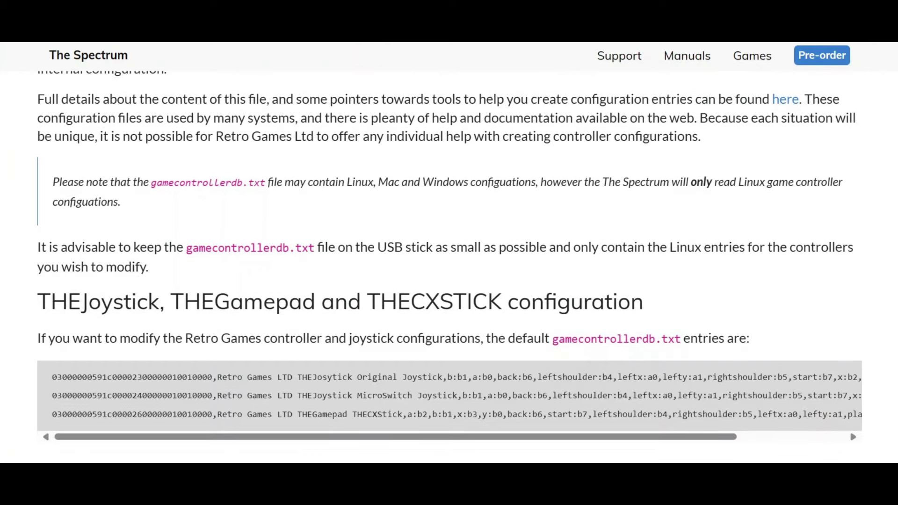
pyautogui.scroll(3, 449, 253)
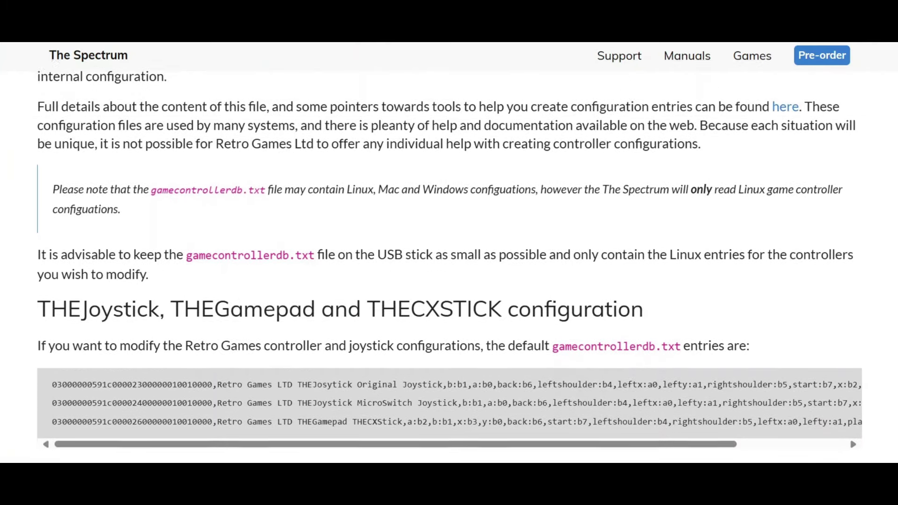
pyautogui.scroll(5, 448, 252)
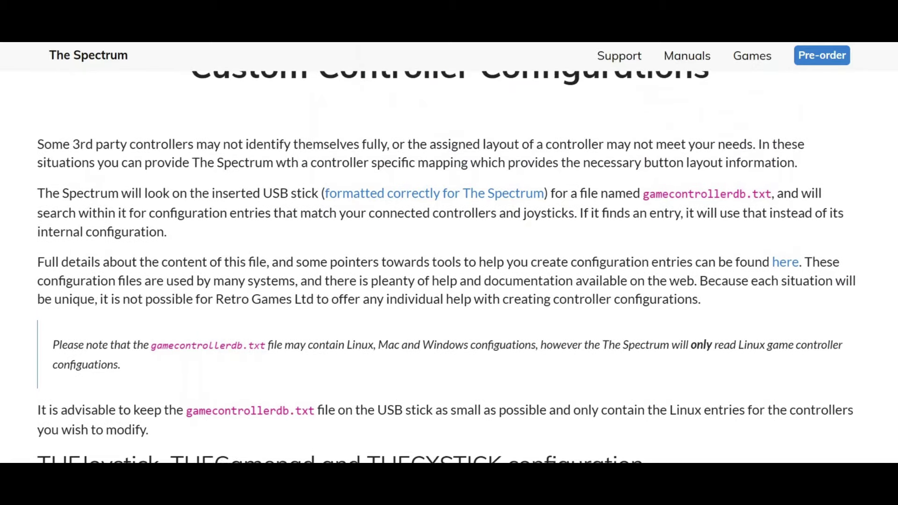
pyautogui.scroll(2, 449, 253)
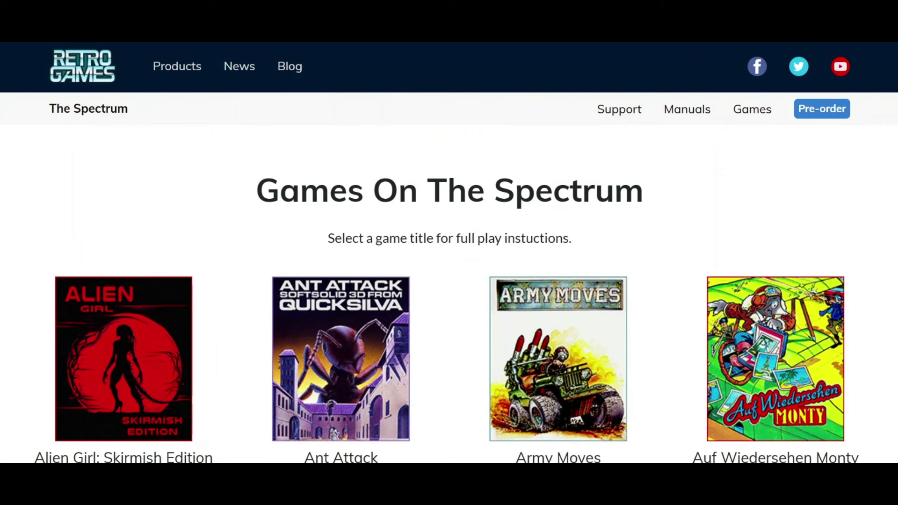
# - Scroll through the game covers from Alien Girl: Skirmish Edition to Where Time Stood Still
pyautogui.scroll(-2, 449, 253)
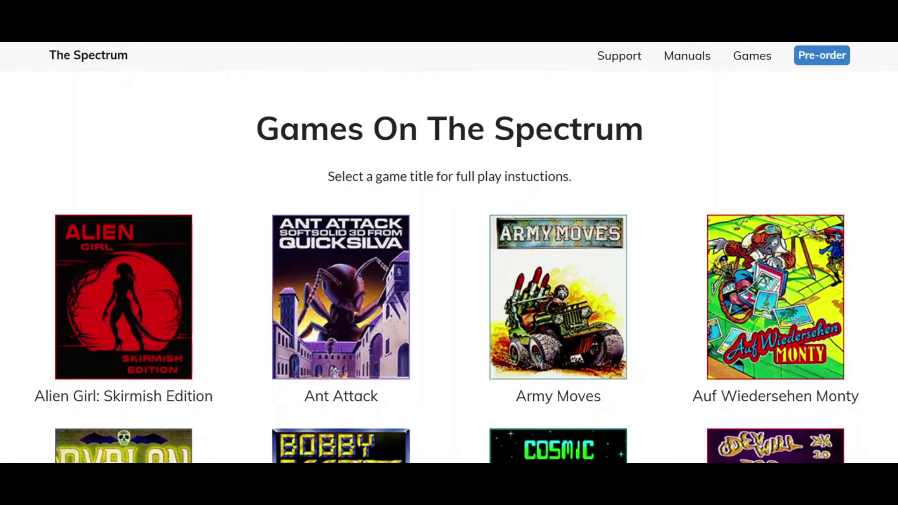
pyautogui.scroll(-3, 449, 253)
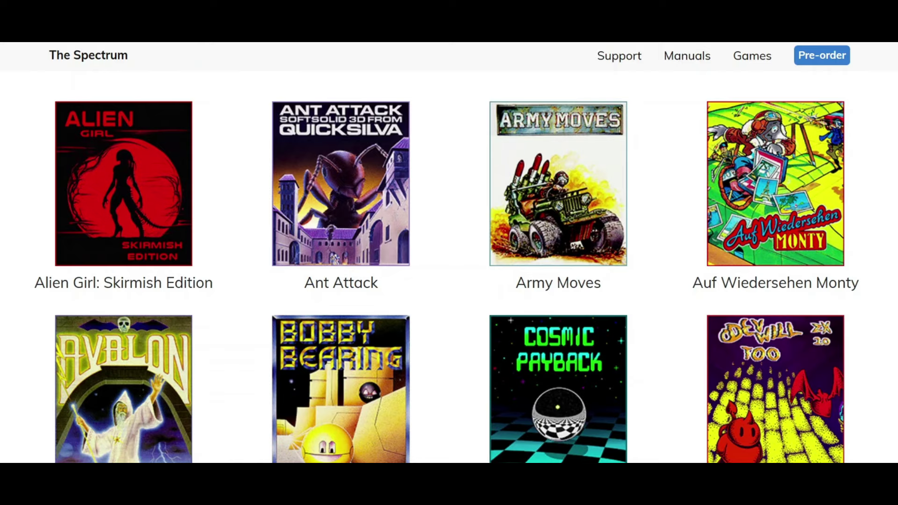
pyautogui.scroll(-6, 449, 252)
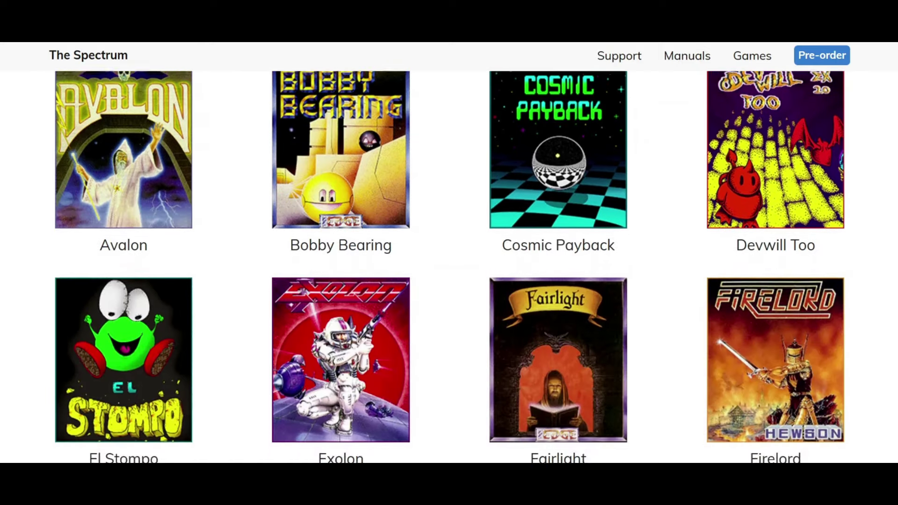
pyautogui.scroll(-8, 449, 252)
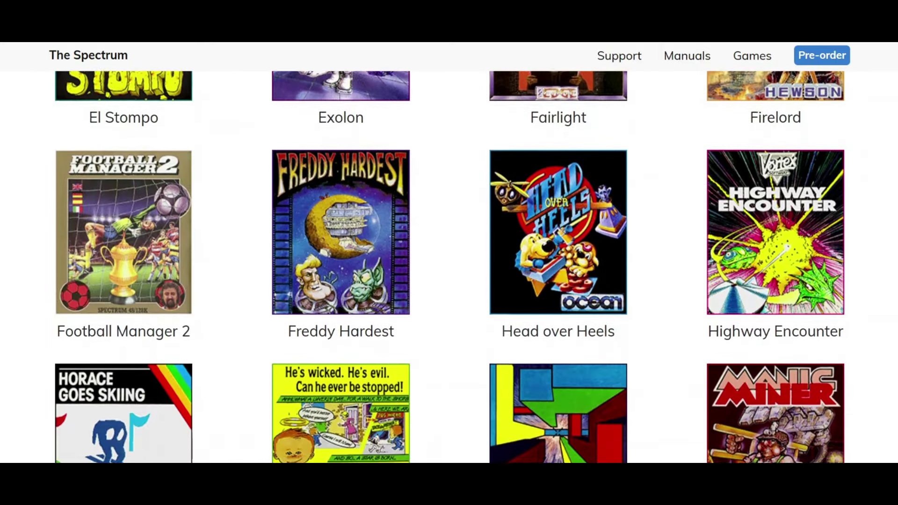
pyautogui.scroll(-19, 448, 252)
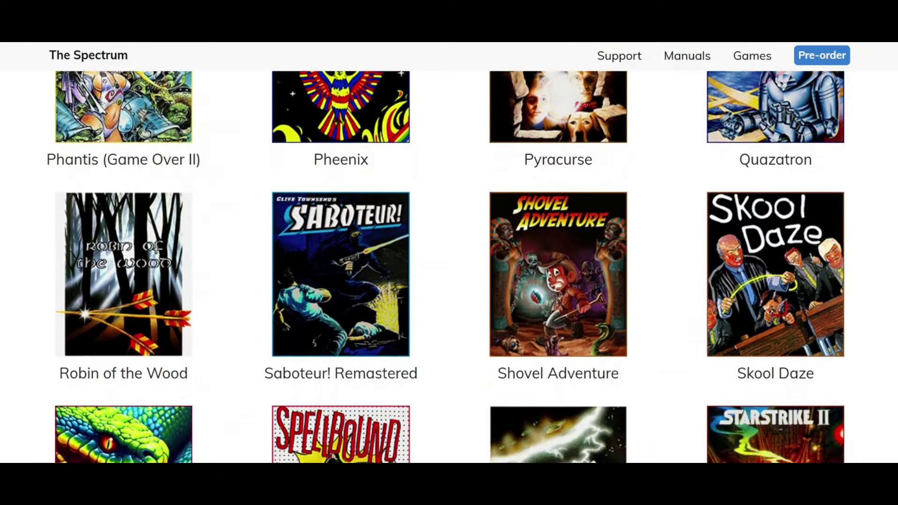
pyautogui.scroll(-11, 449, 253)
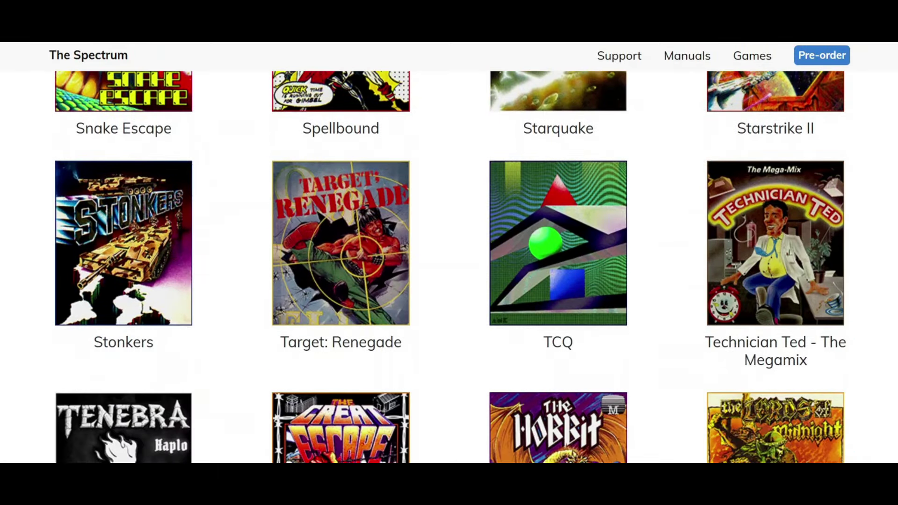
pyautogui.scroll(-1, 448, 253)
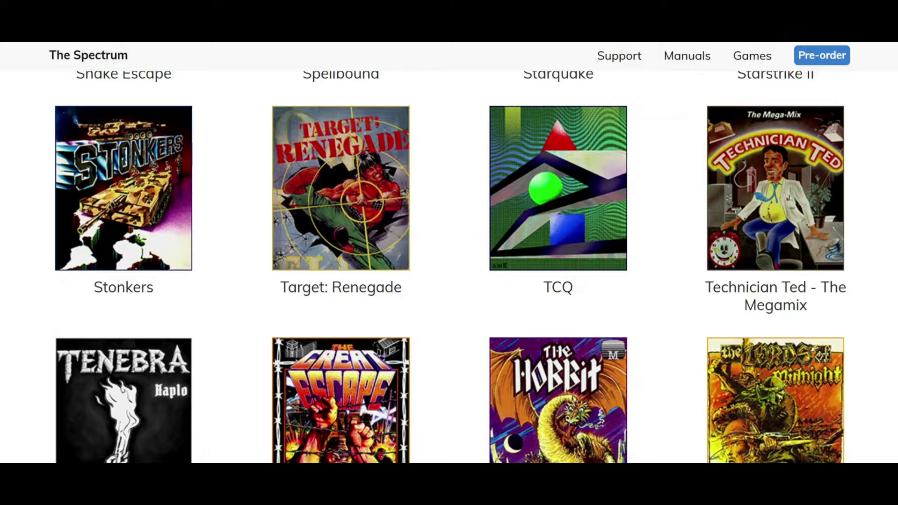
pyautogui.scroll(-8, 449, 253)
pyautogui.scroll(2, 449, 252)
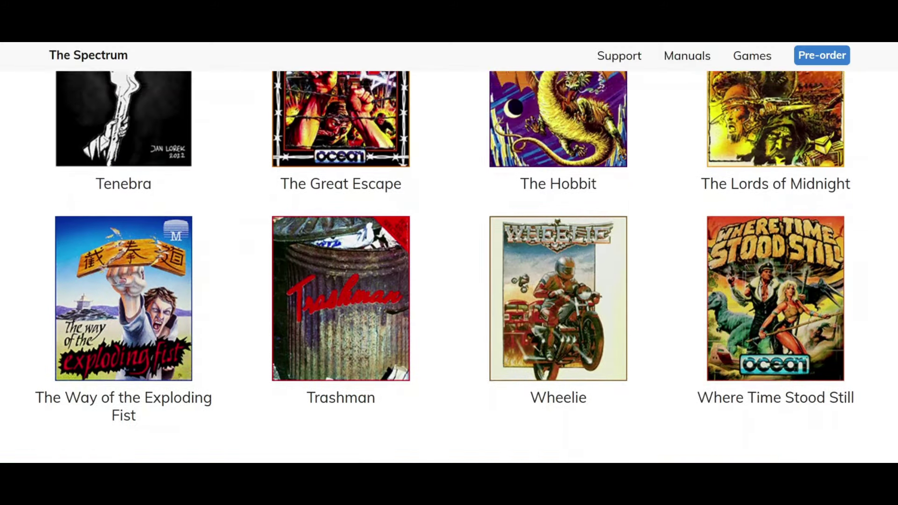
pyautogui.scroll(20, 449, 253)
pyautogui.scroll(-2, 449, 252)
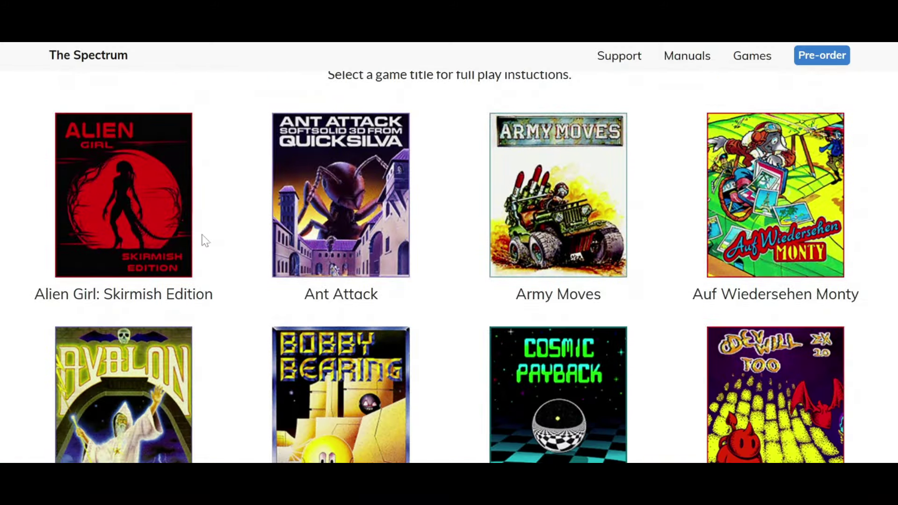
# - Open Alien Girl: Skirmish Edition and scroll down through its controls, gameplay and story
pyautogui.click(134, 232)
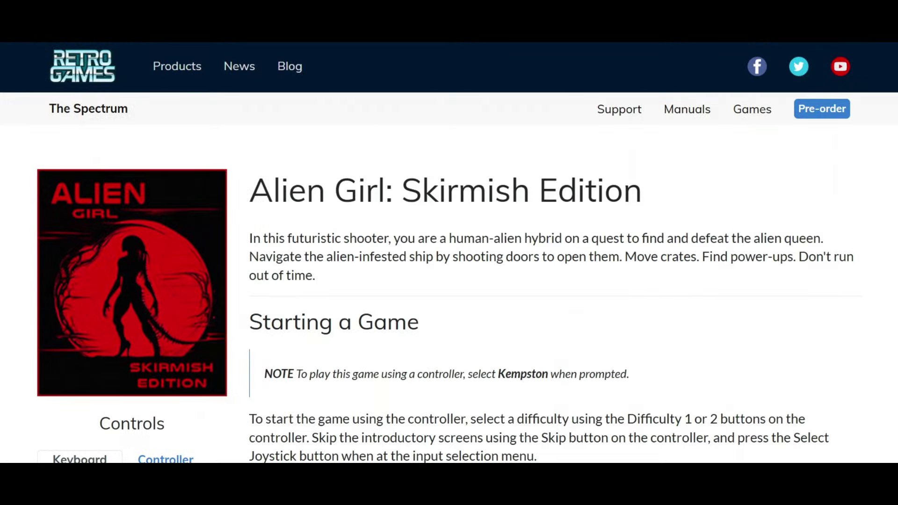
pyautogui.scroll(-3, 449, 253)
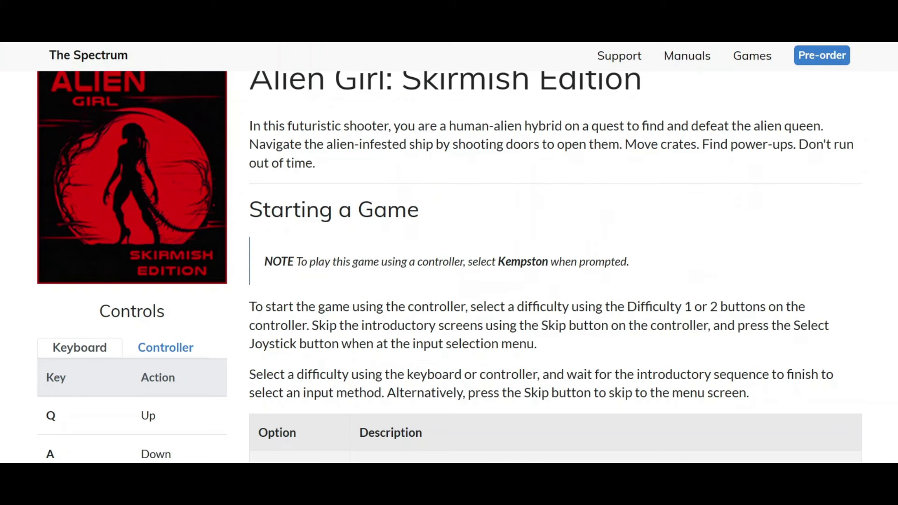
pyautogui.scroll(-3, 449, 252)
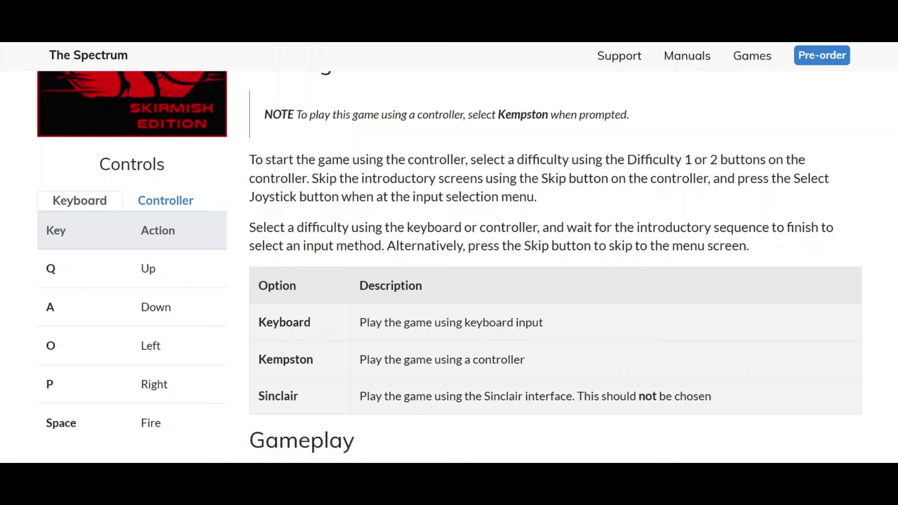
pyautogui.scroll(-1, 450, 267)
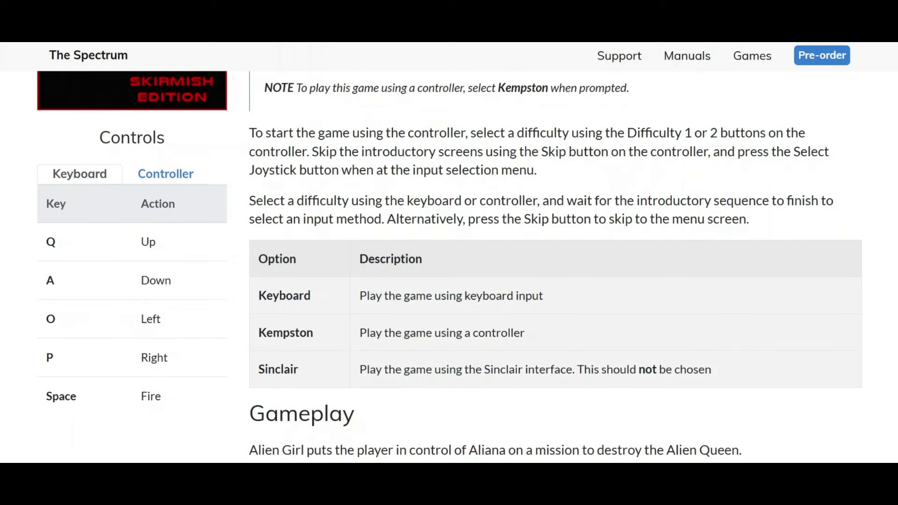
pyautogui.scroll(-5, 449, 267)
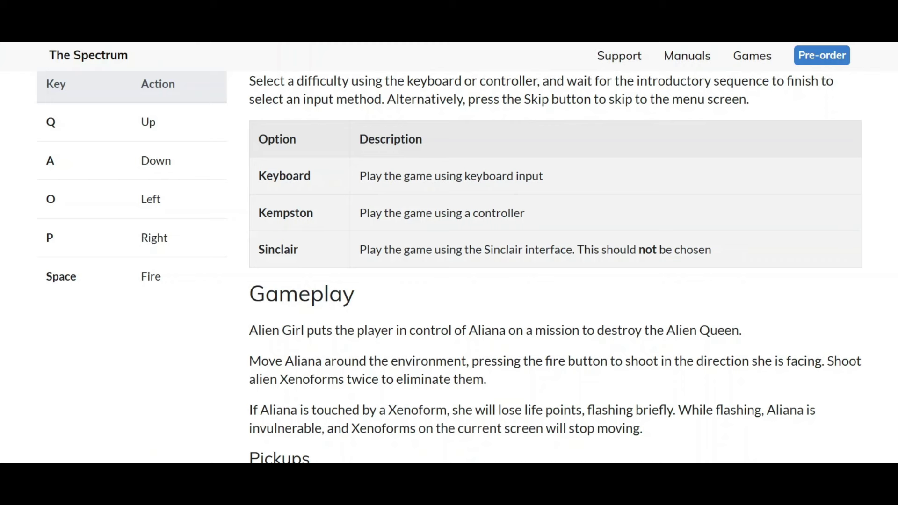
pyautogui.scroll(-3, 449, 267)
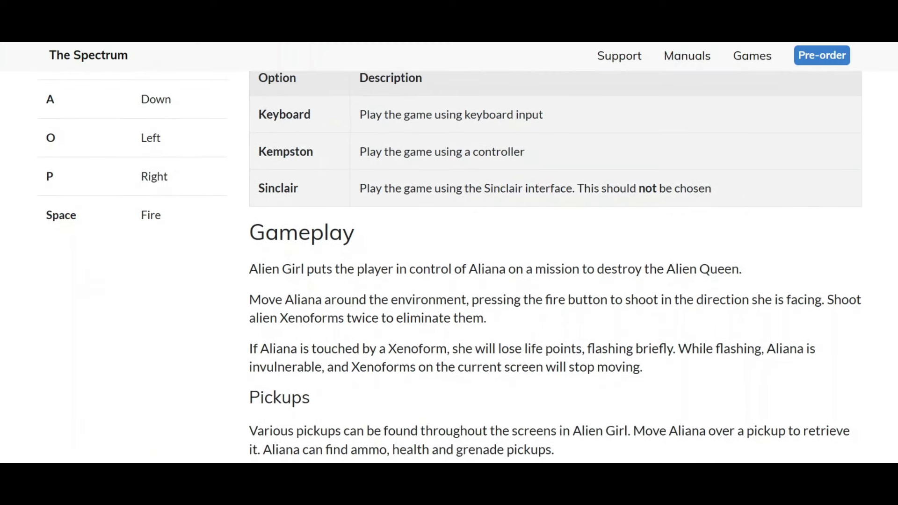
pyautogui.scroll(-5, 449, 267)
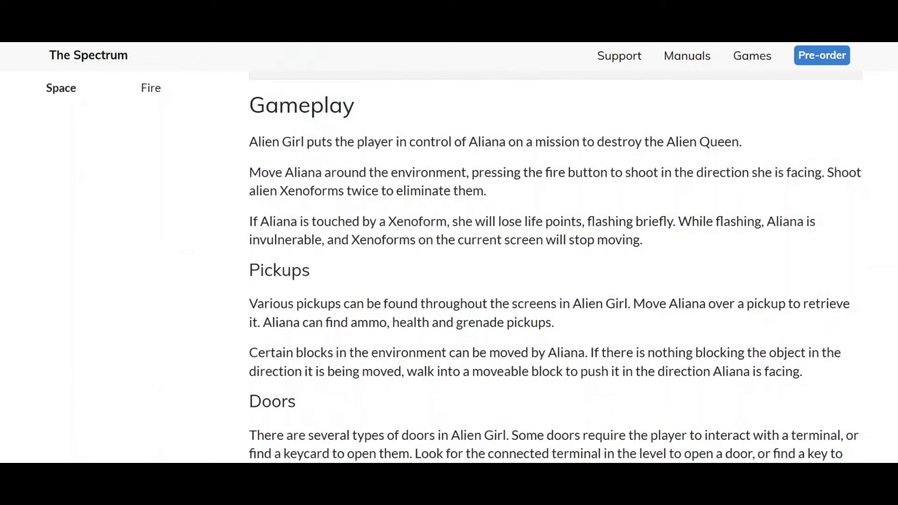
pyautogui.scroll(-18, 449, 267)
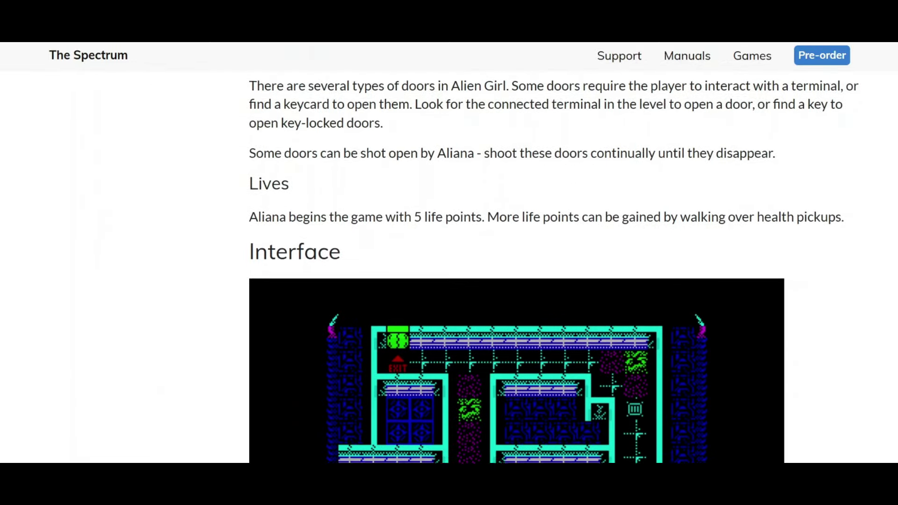
pyautogui.scroll(-13, 449, 267)
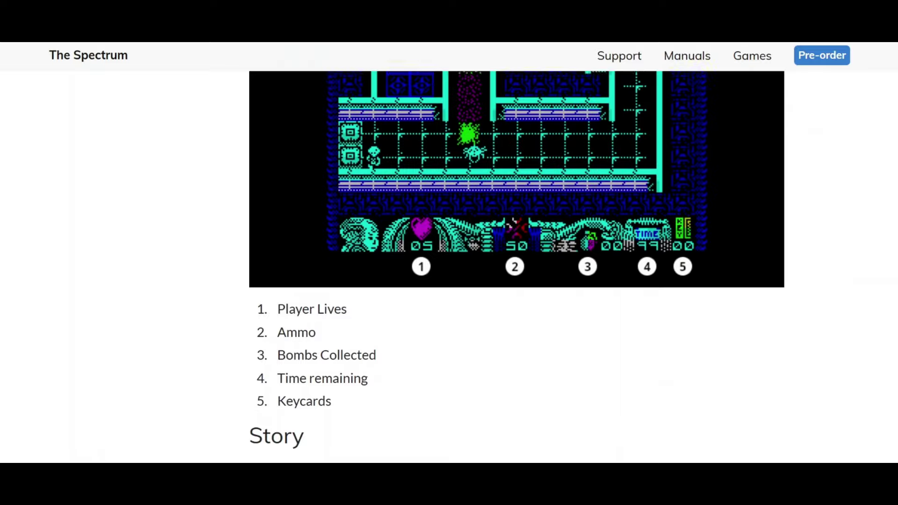
pyautogui.scroll(-2, 449, 267)
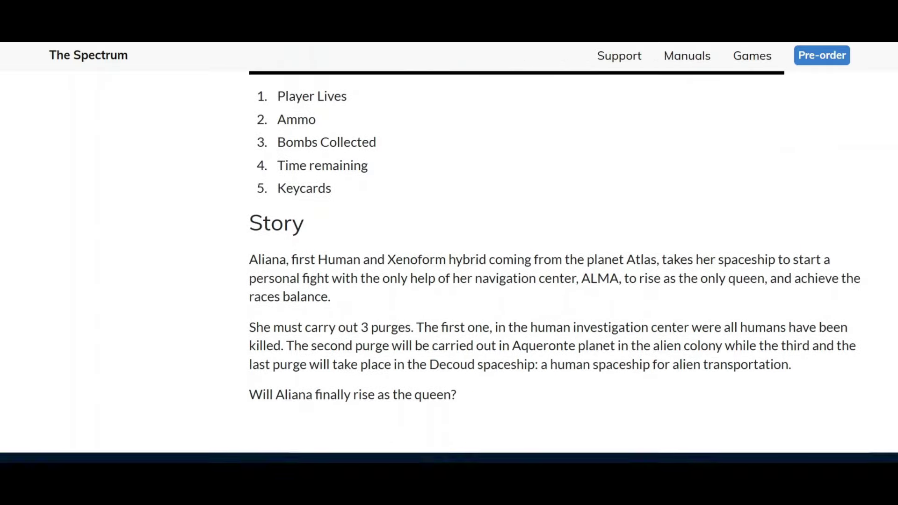
pyautogui.scroll(20, 449, 267)
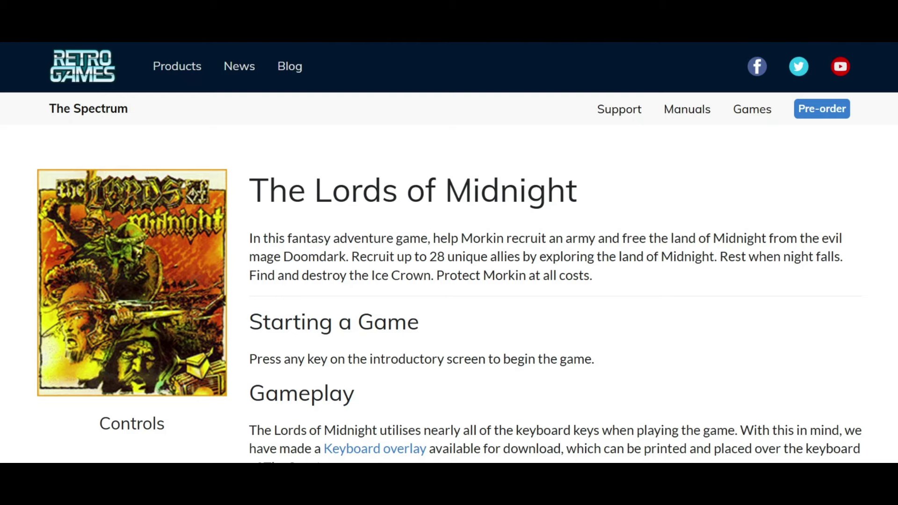
# - Scroll through The Lords of Midnight instructions to review its Keyboard Controls table
pyautogui.scroll(-7, 449, 252)
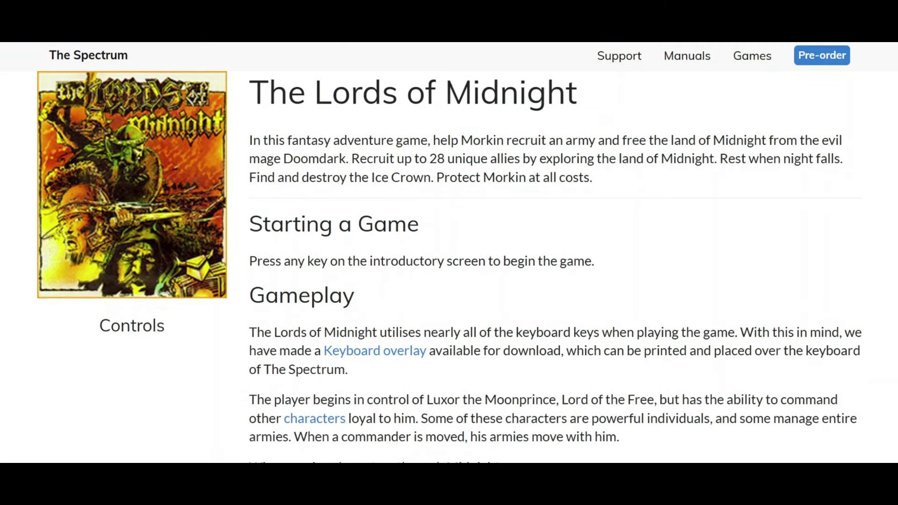
pyautogui.scroll(-12, 547, 266)
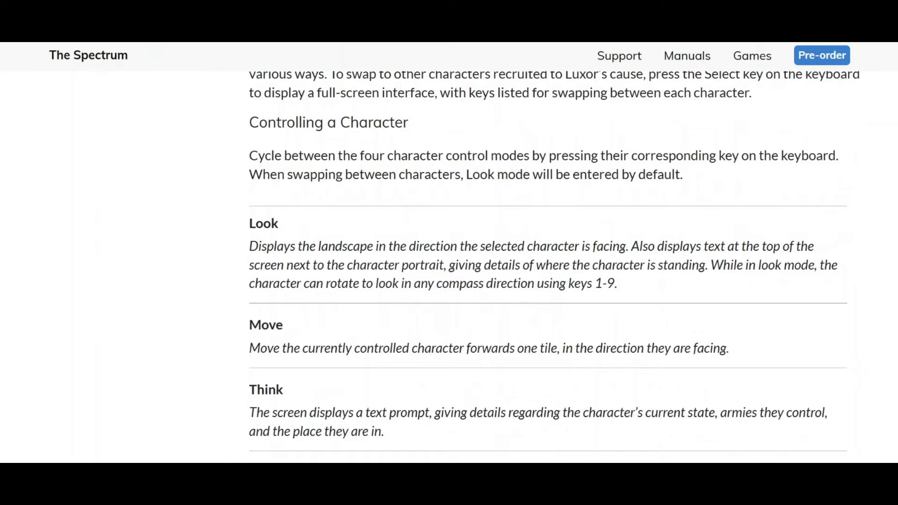
pyautogui.scroll(-11, 554, 267)
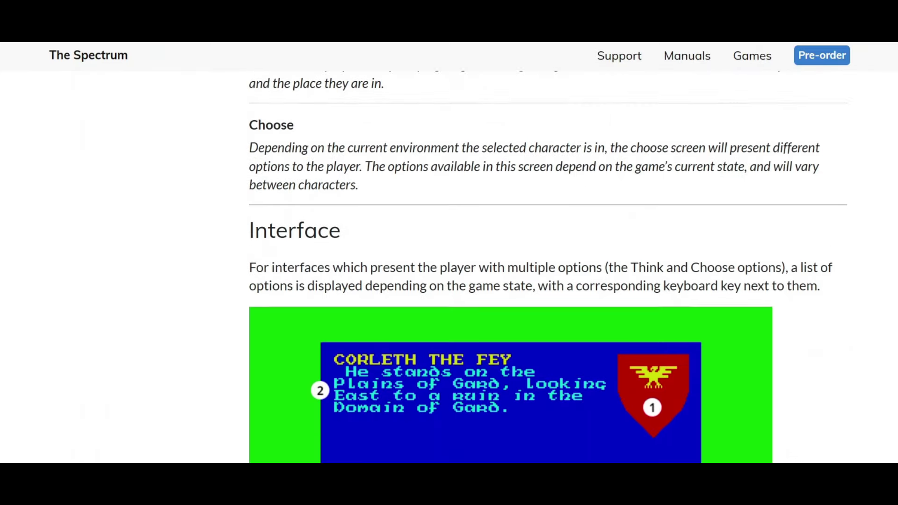
pyautogui.scroll(-5, 556, 266)
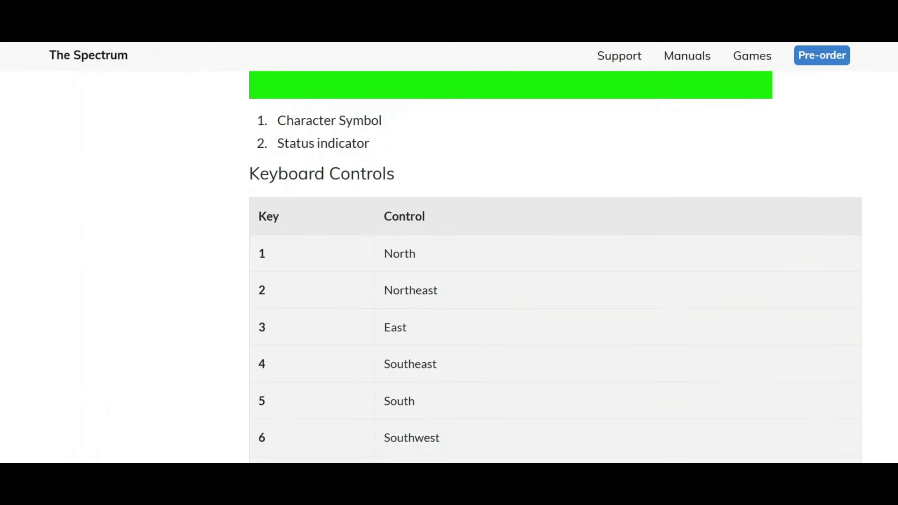
pyautogui.scroll(-7, 555, 266)
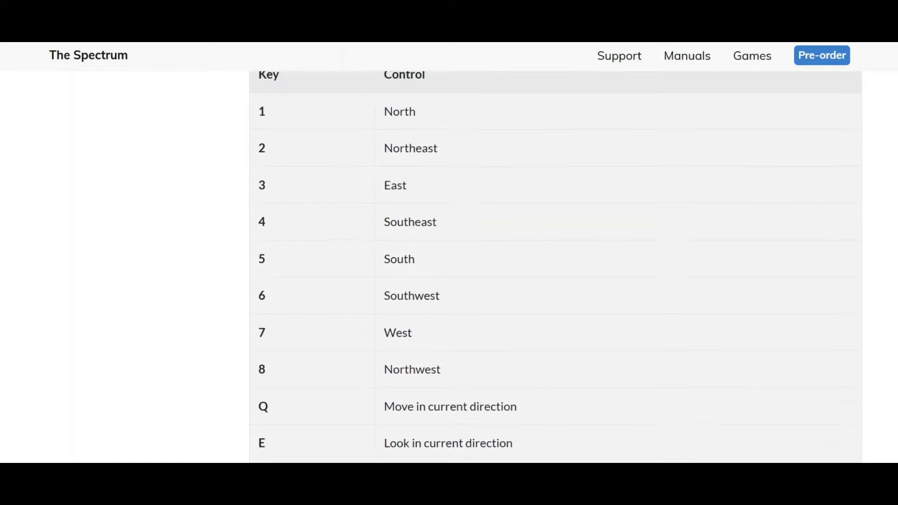
pyautogui.scroll(-5, 556, 266)
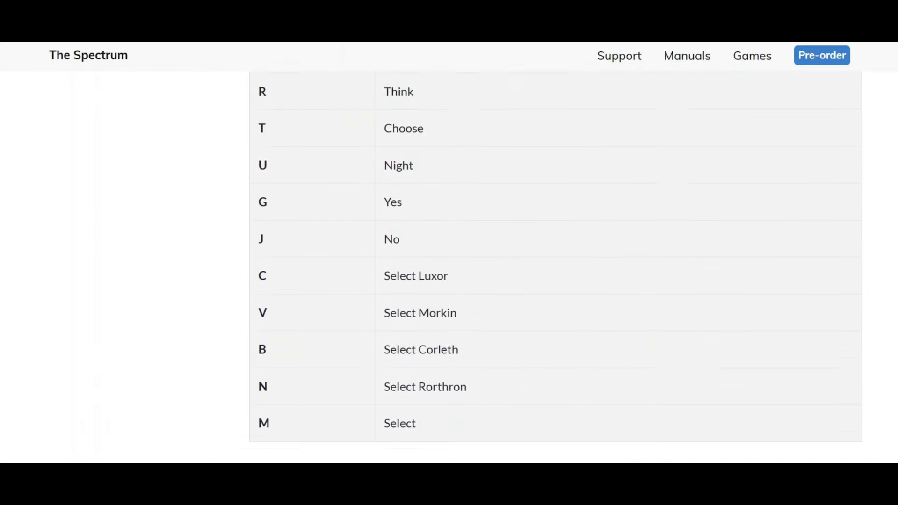
pyautogui.scroll(17, 556, 267)
pyautogui.scroll(15, 556, 267)
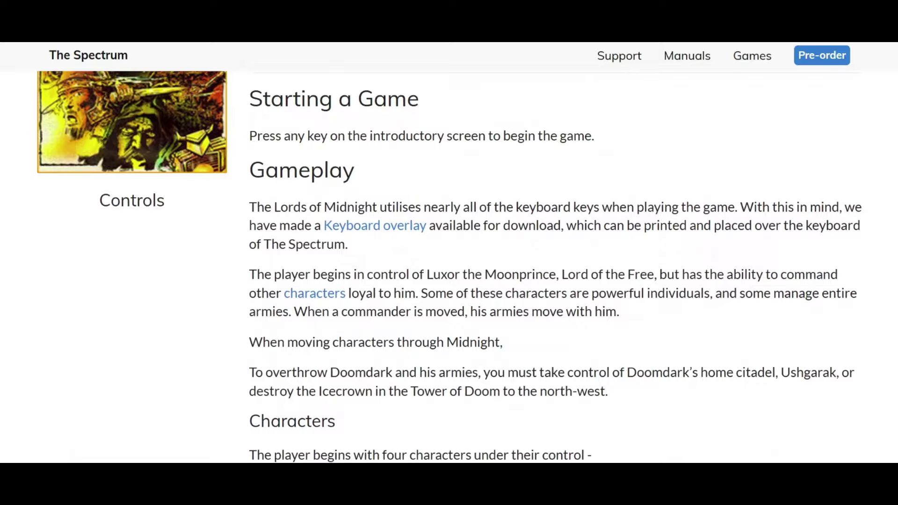
# - Go back to the games grid and open The Hobbit's instructions page
pyautogui.hotkey('alt', 'Left')
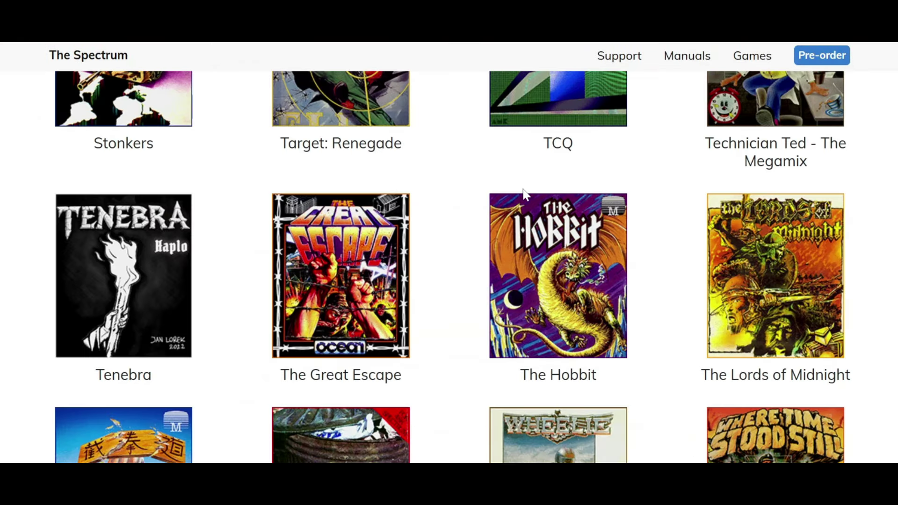
pyautogui.click(590, 295)
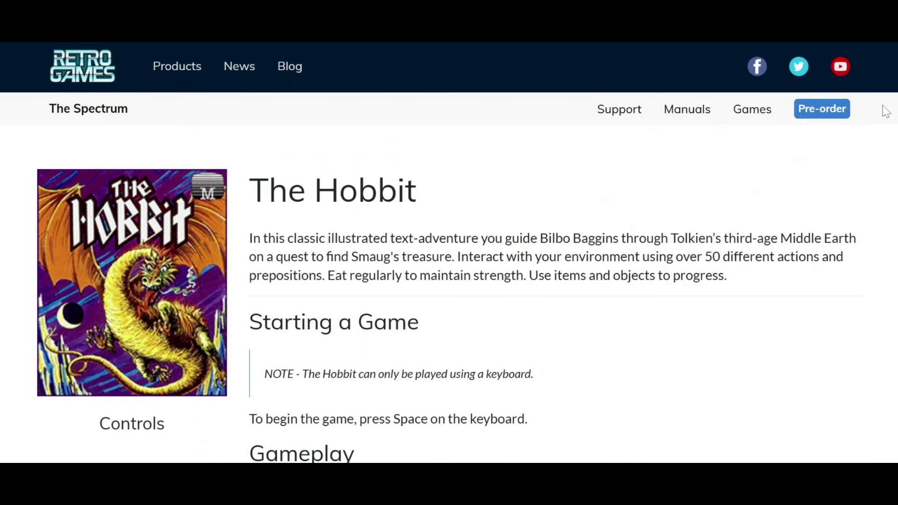
pyautogui.scroll(-1, 449, 253)
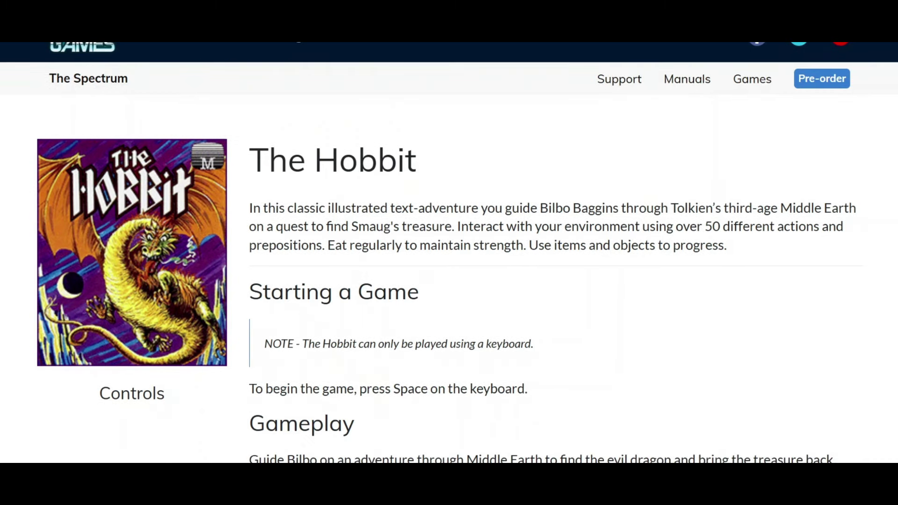
pyautogui.scroll(-3, 449, 252)
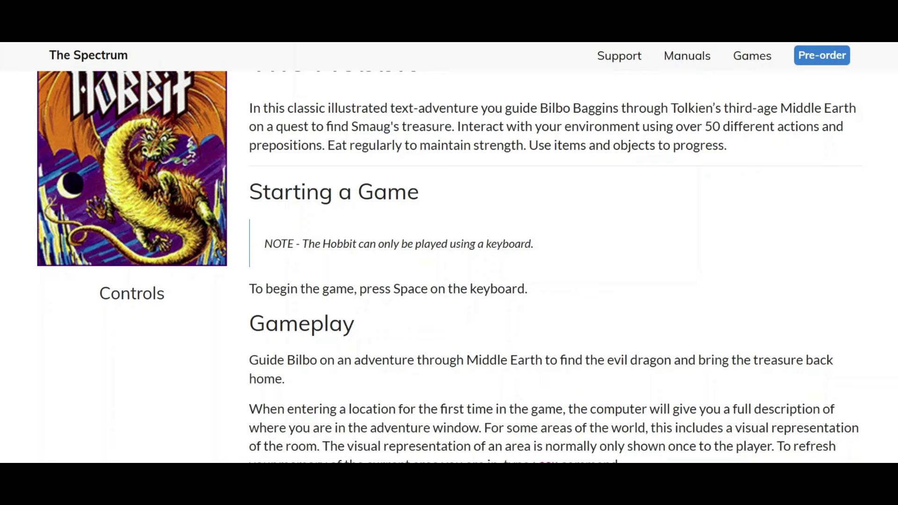
# - Read past Gameplay and Common commands to the Helpful Commands table (LOOK, HELP, INVENTORY, SCORE, PAUSE)
pyautogui.scroll(-10, 449, 267)
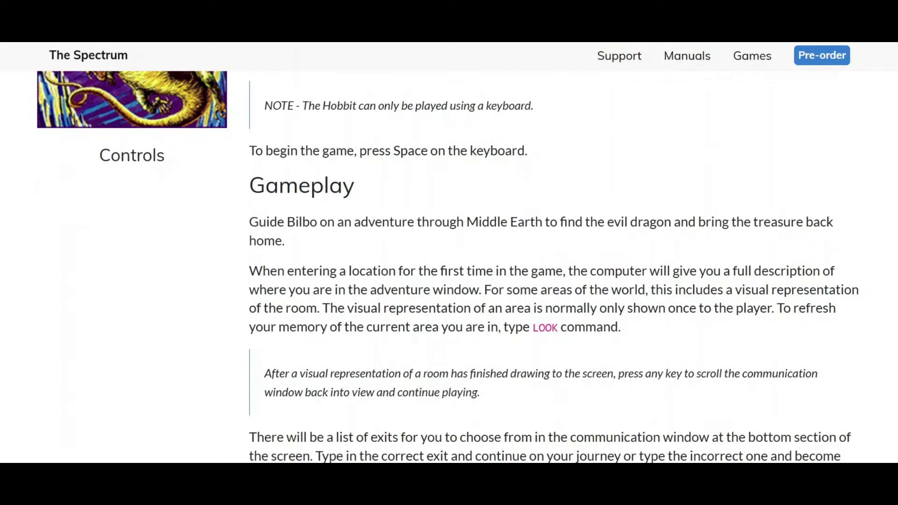
pyautogui.scroll(-4, 553, 266)
pyautogui.scroll(-3, 554, 266)
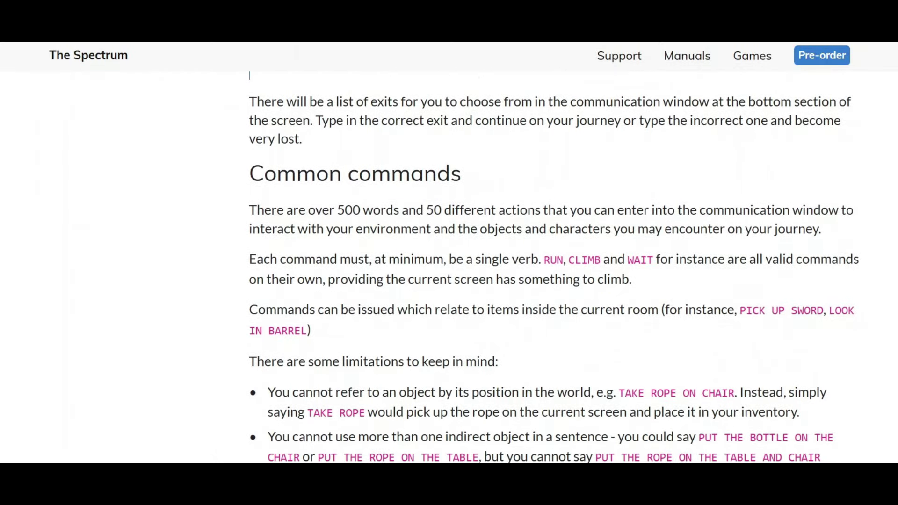
pyautogui.scroll(-4, 553, 267)
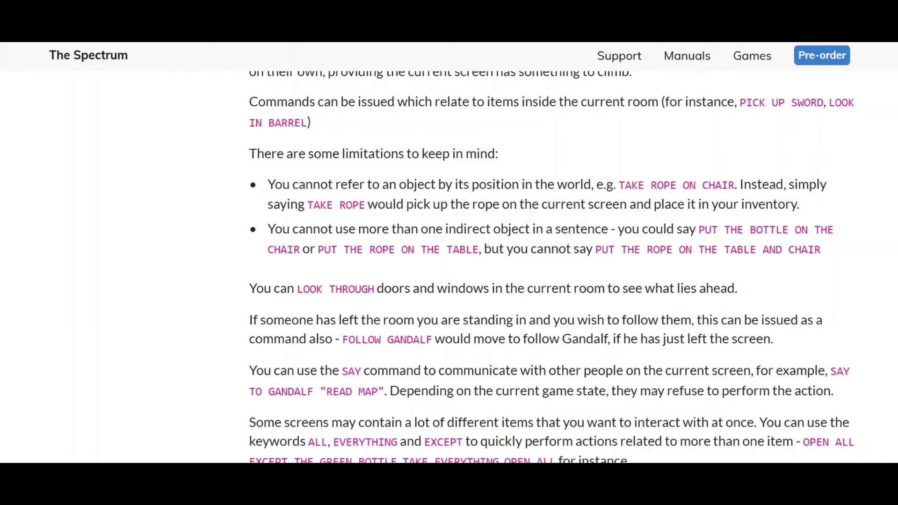
pyautogui.scroll(-8, 556, 272)
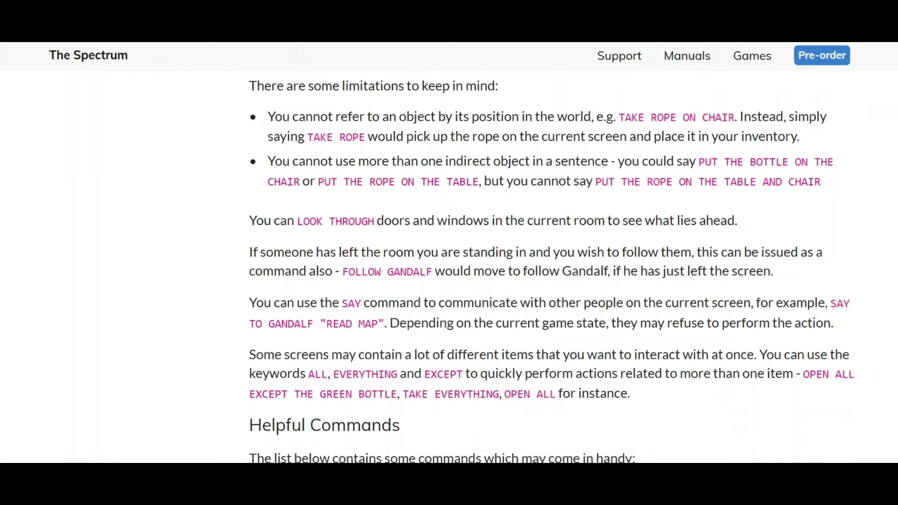
pyautogui.scroll(-6, 556, 272)
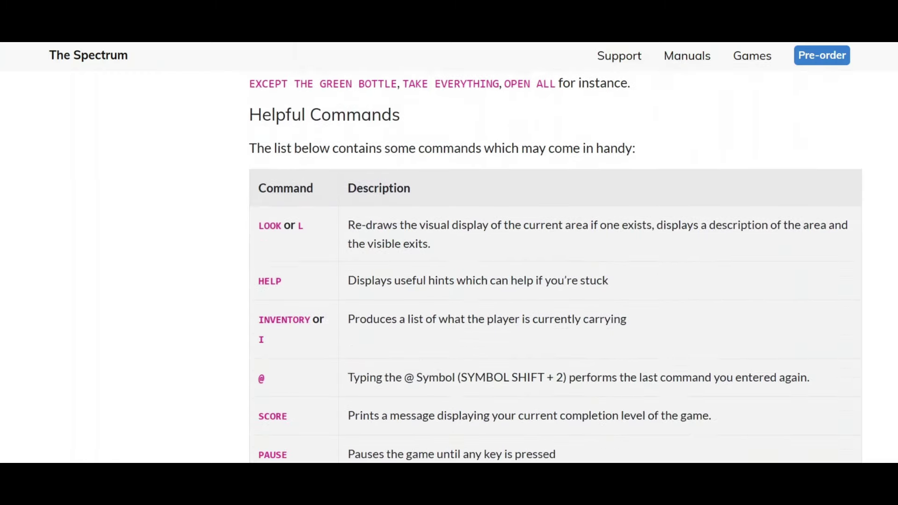